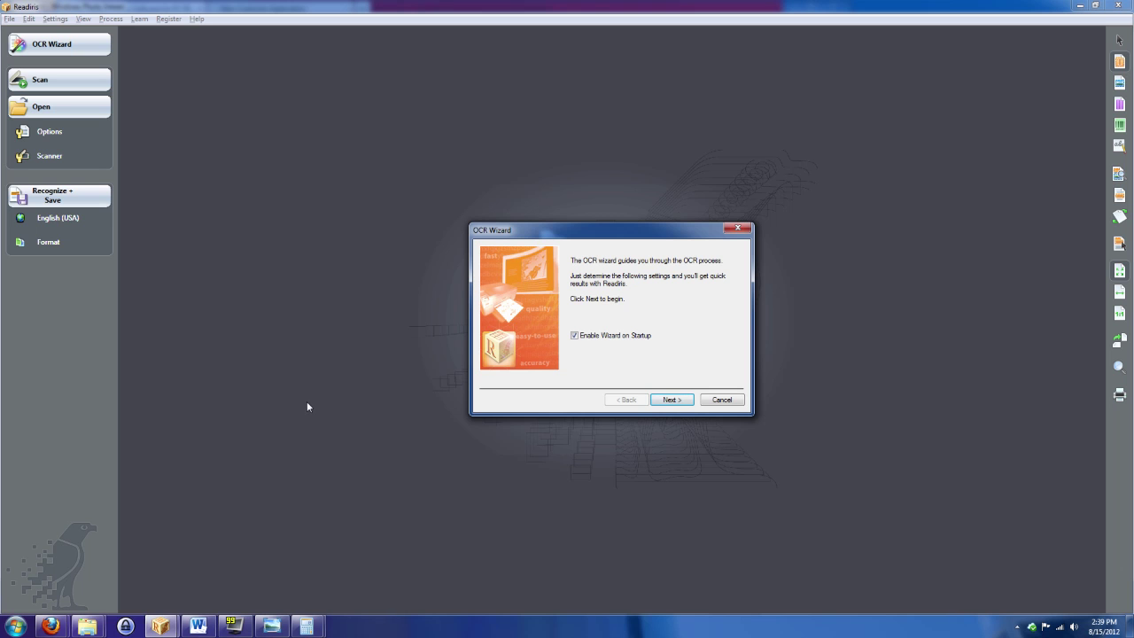
- Look at the order form image in Windows Photo Viewer, closing the viewer when done
left_click(273, 623)
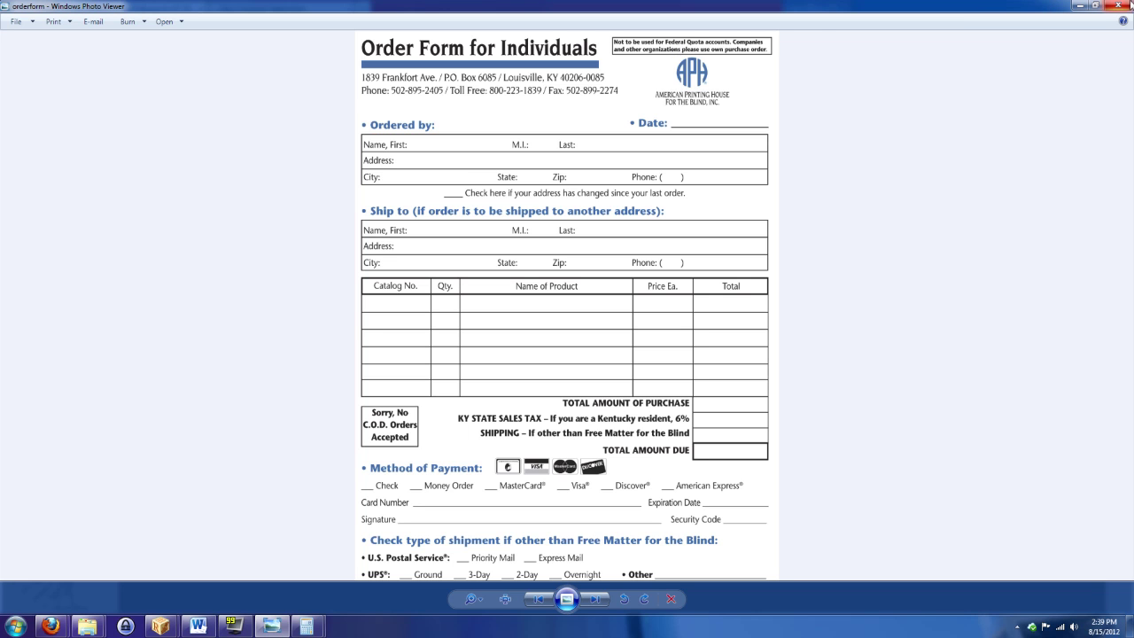
left_click(1123, 6)
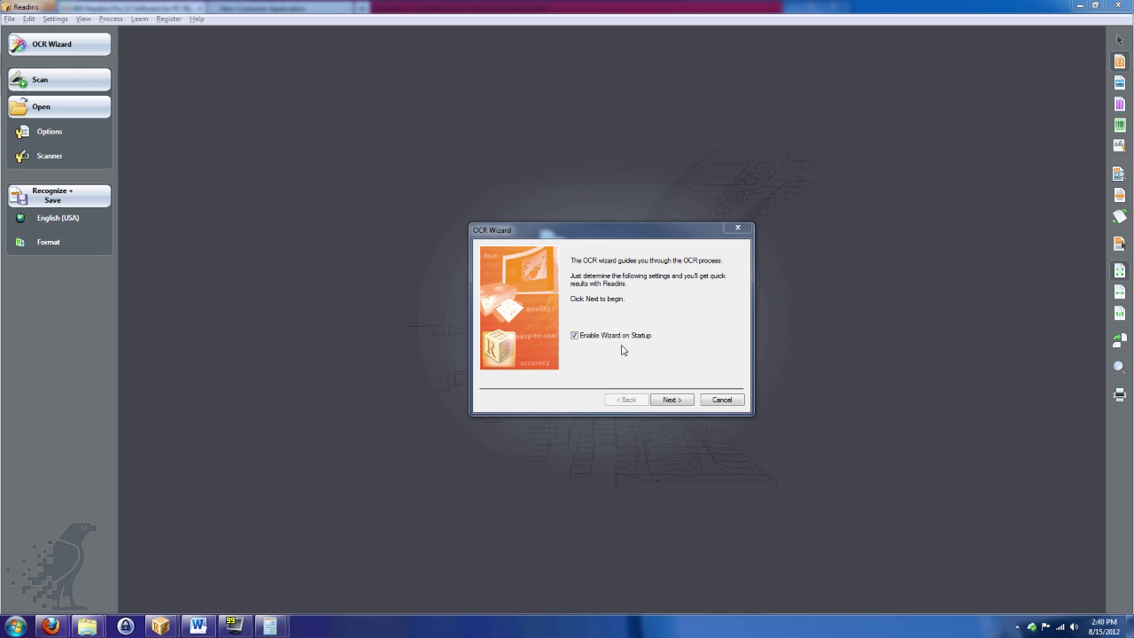
- Run the OCR Wizard with the scanner as source, automatic rotation, page deskewing, English (USA), and Microsoft Word output that recreates the source document
left_click(669, 401)
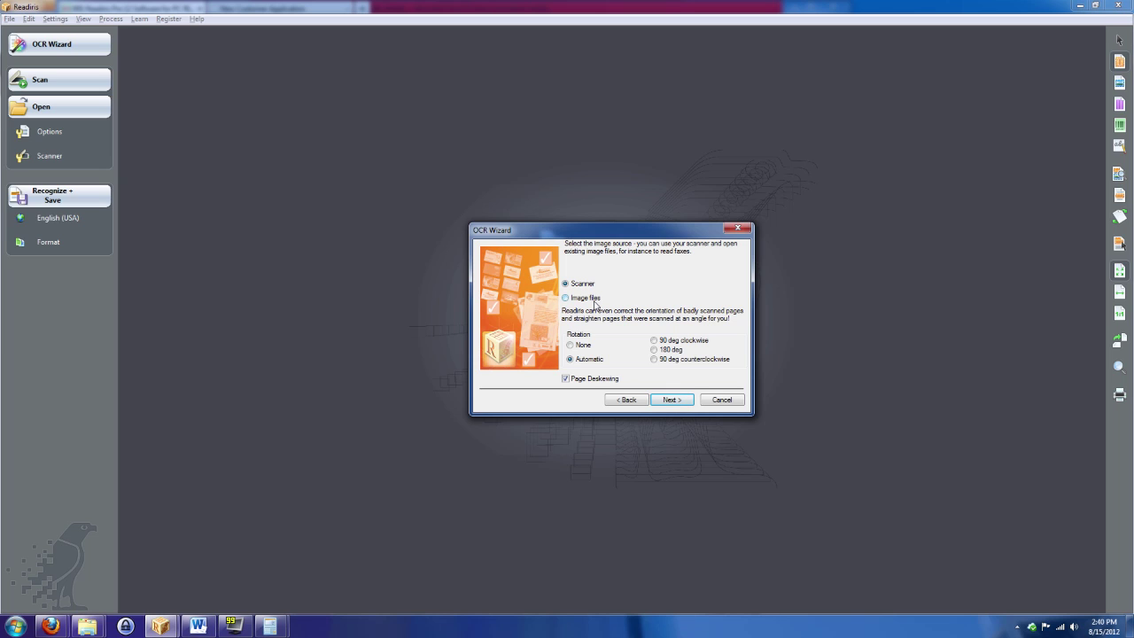
left_click(671, 397)
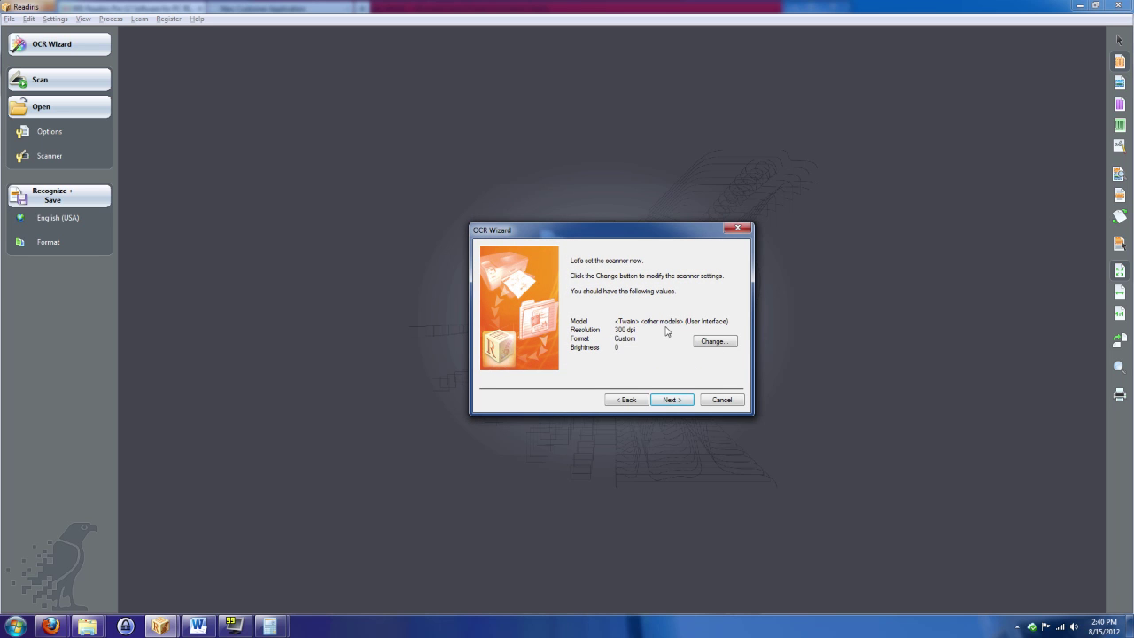
left_click(684, 401)
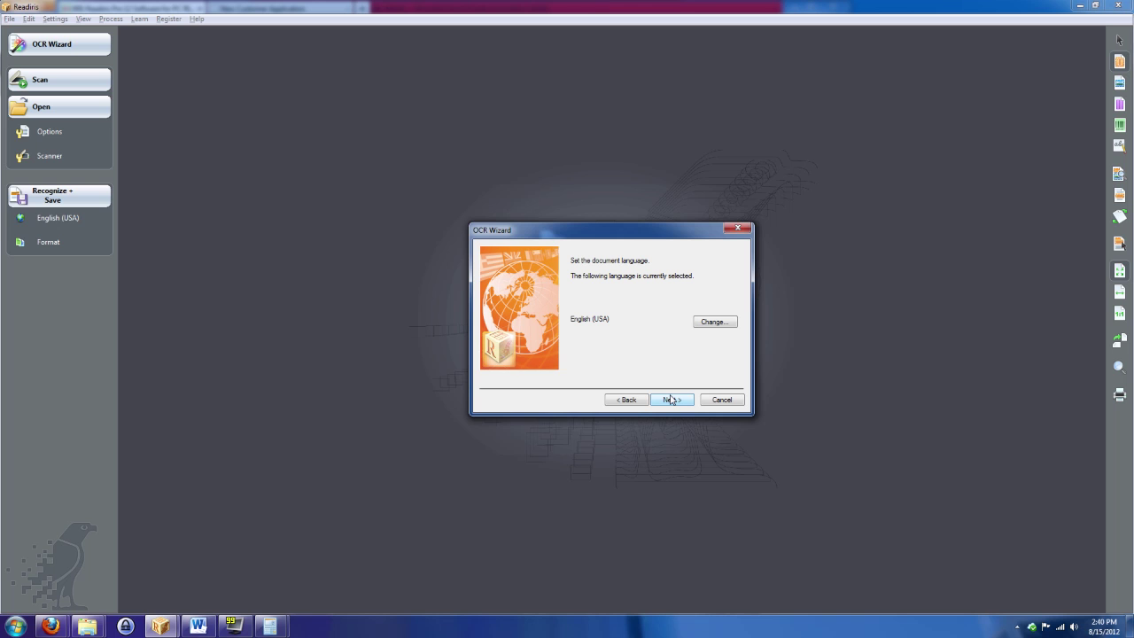
left_click(671, 399)
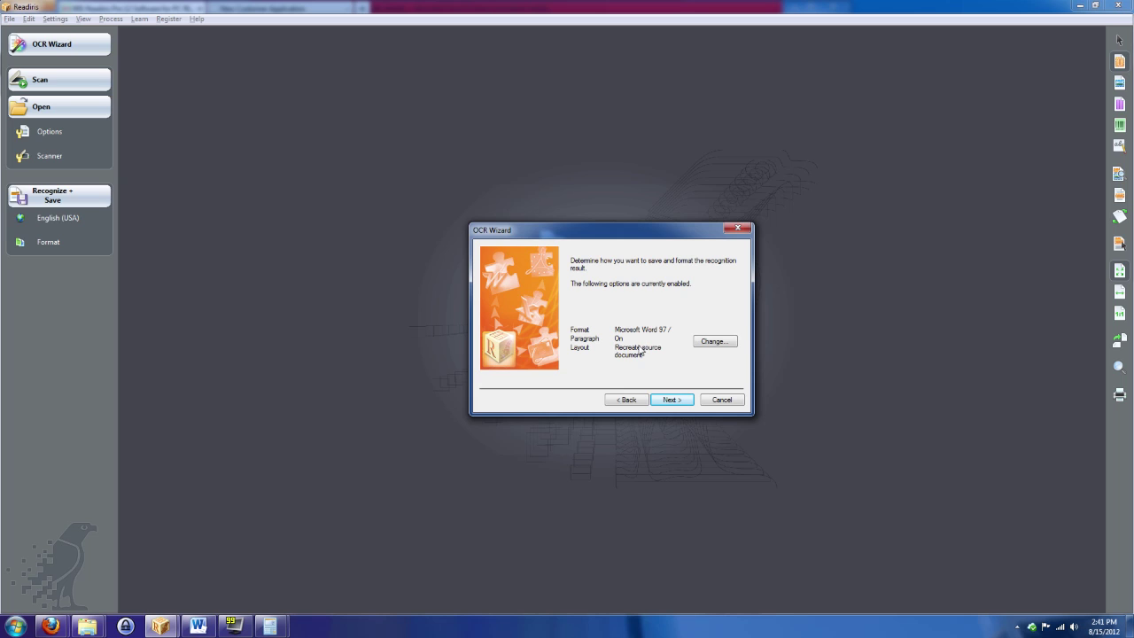
left_click(671, 400)
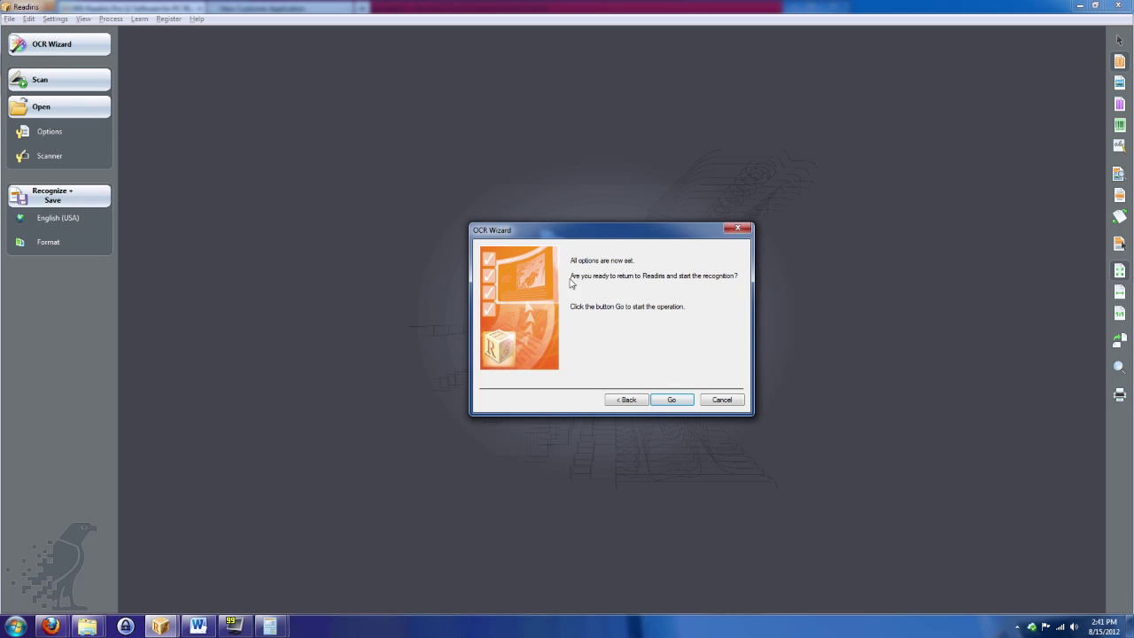
left_click(681, 400)
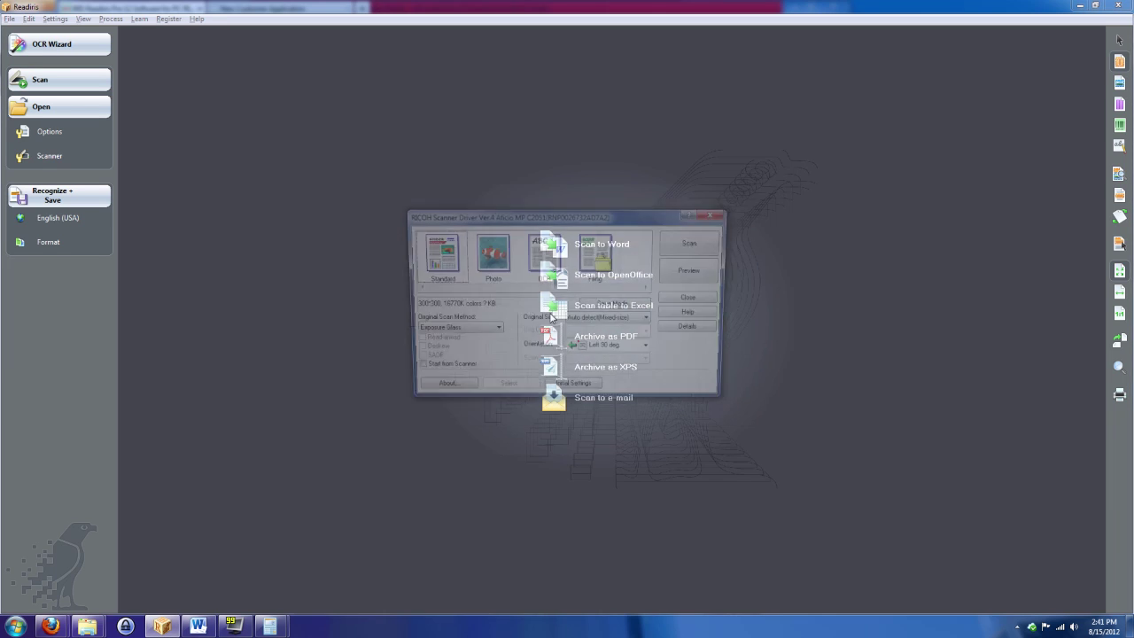
- Scan the paper order form and save the recognized Word output on the Desktop as "ws orderform"
left_click(684, 253)
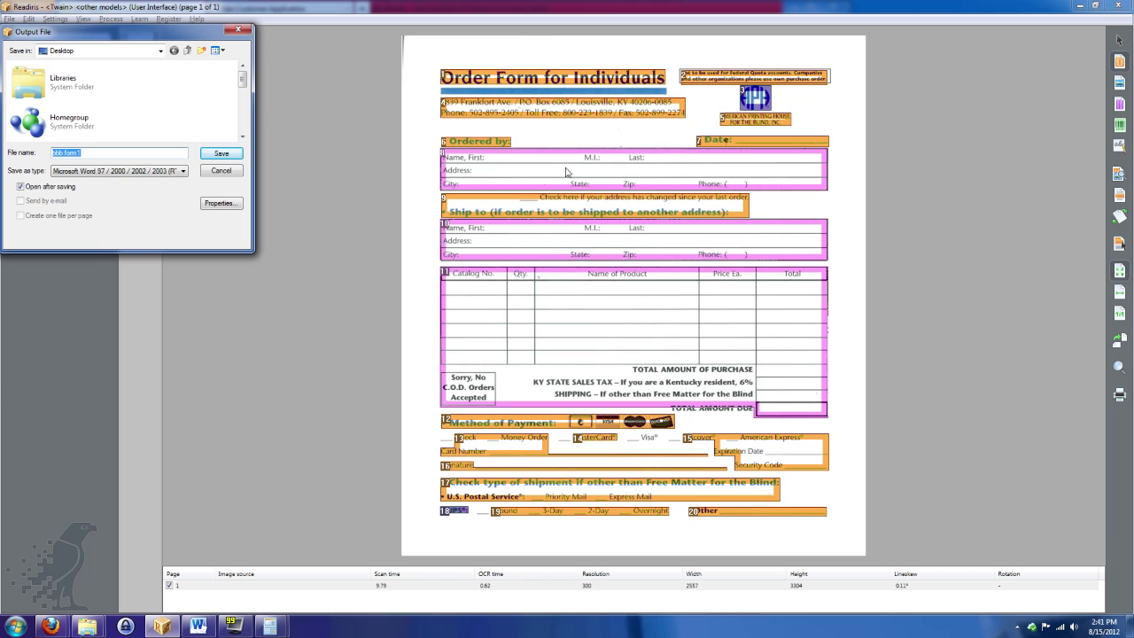
key("End")
key("shift+Home")
type("ws od")
type("form")
key("Return")
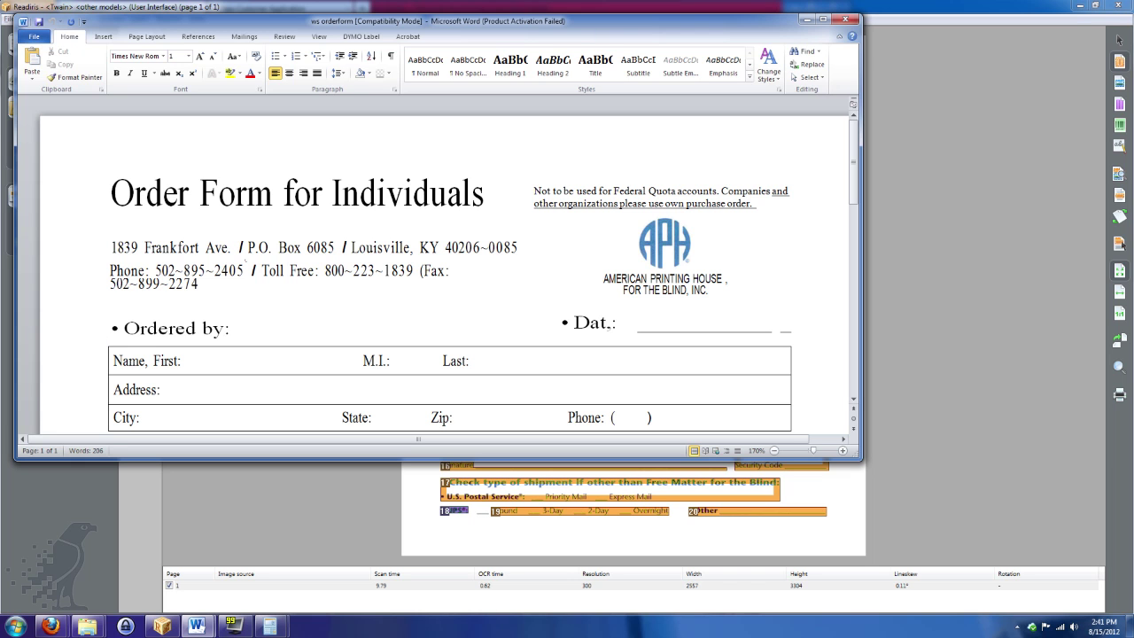
- Enter the recipient's first name in the Name, First field of the Ship to table
scroll(438, 266, "down", 5)
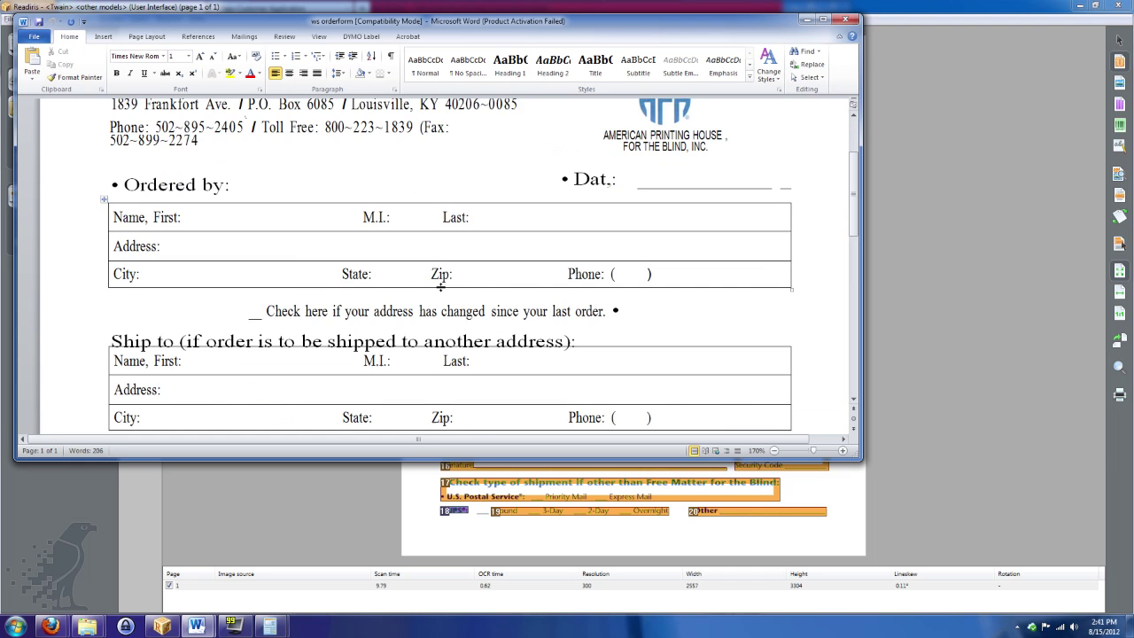
scroll(437, 266, "down", 1)
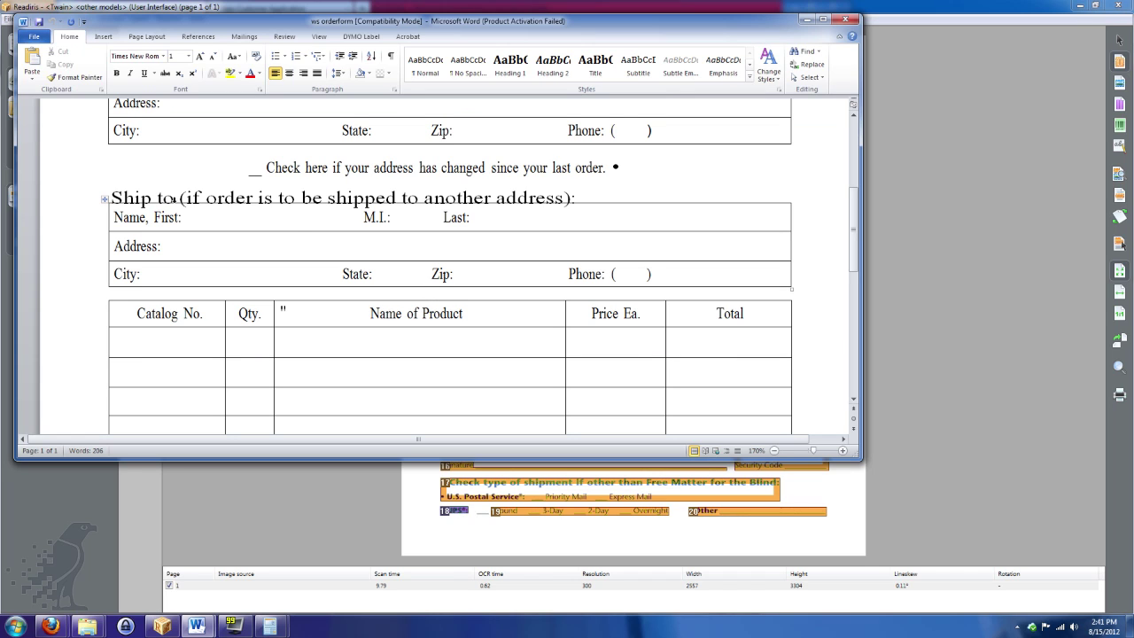
left_click(190, 217)
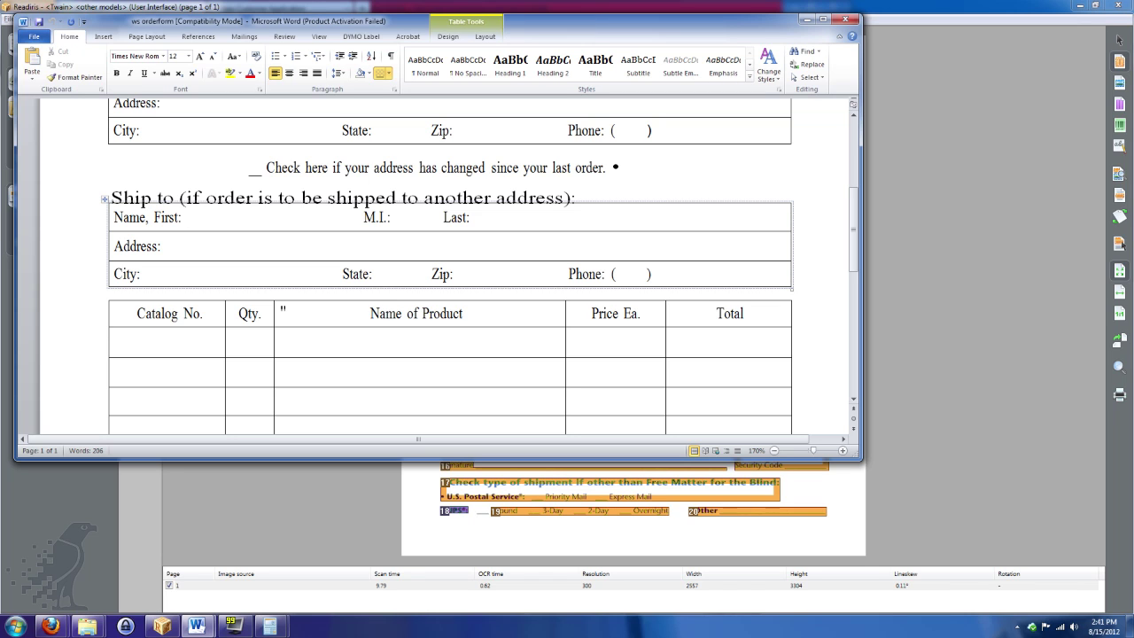
type("Timothy")
- Fill the first product row with catalog number 125682, quantity 450, product Glow Keyboard ADA and price 17.15
scroll(443, 266, "down", 1)
left_click(157, 295)
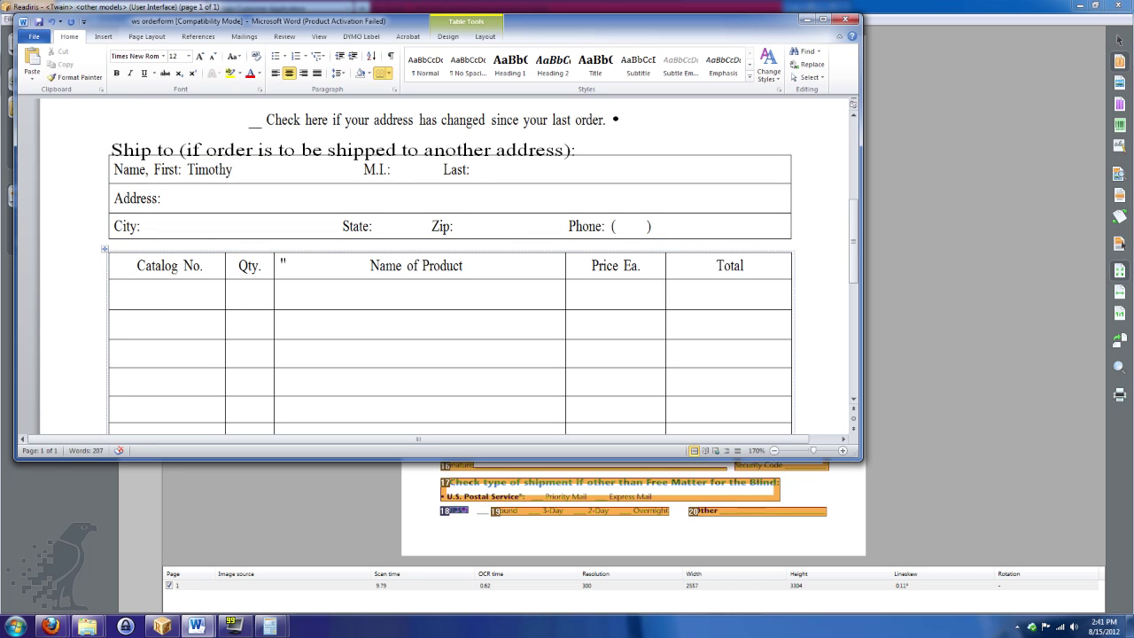
type("125682")
key("Tab")
type("450")
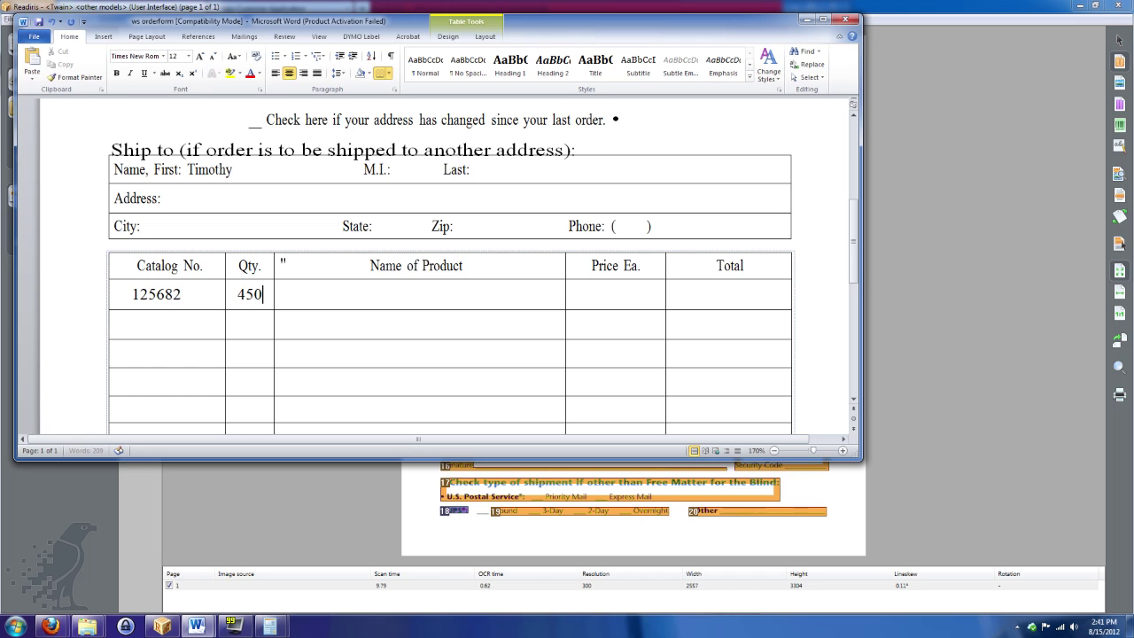
key("Tab")
type("Glow Keyboard ADA")
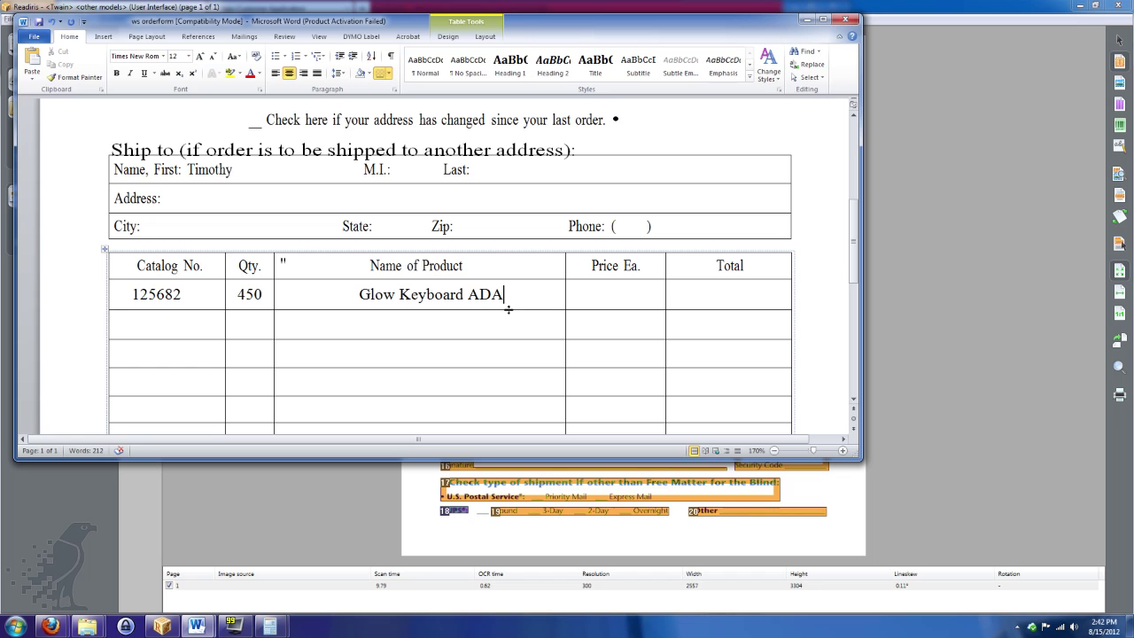
key("Tab")
type("17.15")
key("Tab")
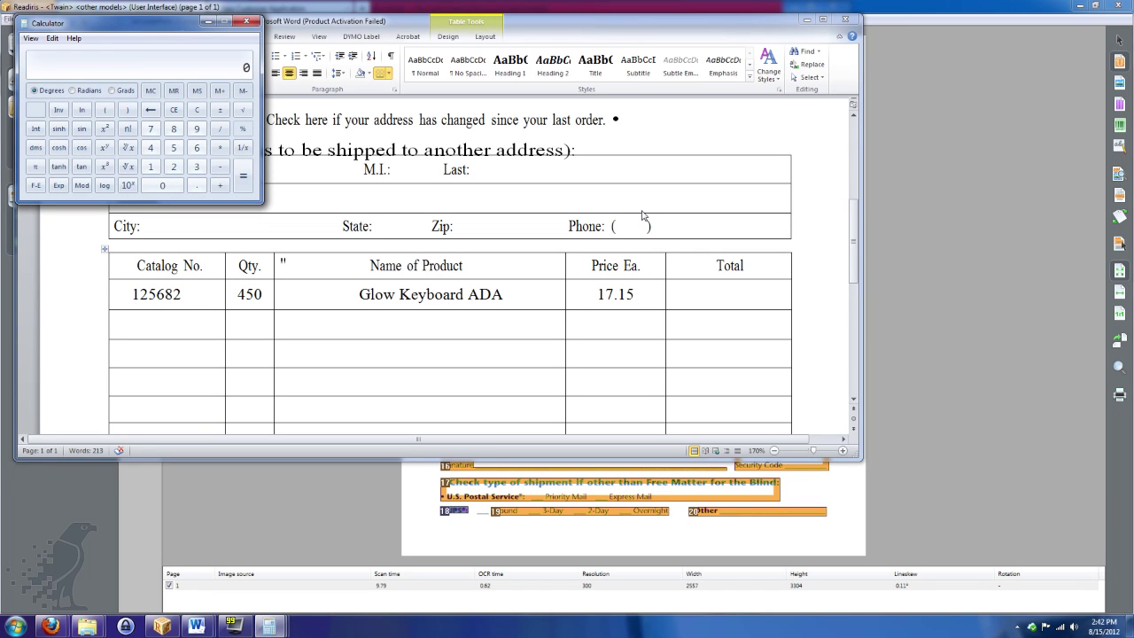
- Calculate 450 × 17.15 in Calculator and enter 7717.50 as the first product row's total
type("450*")
type("17.15")
key("Return")
left_click(757, 287)
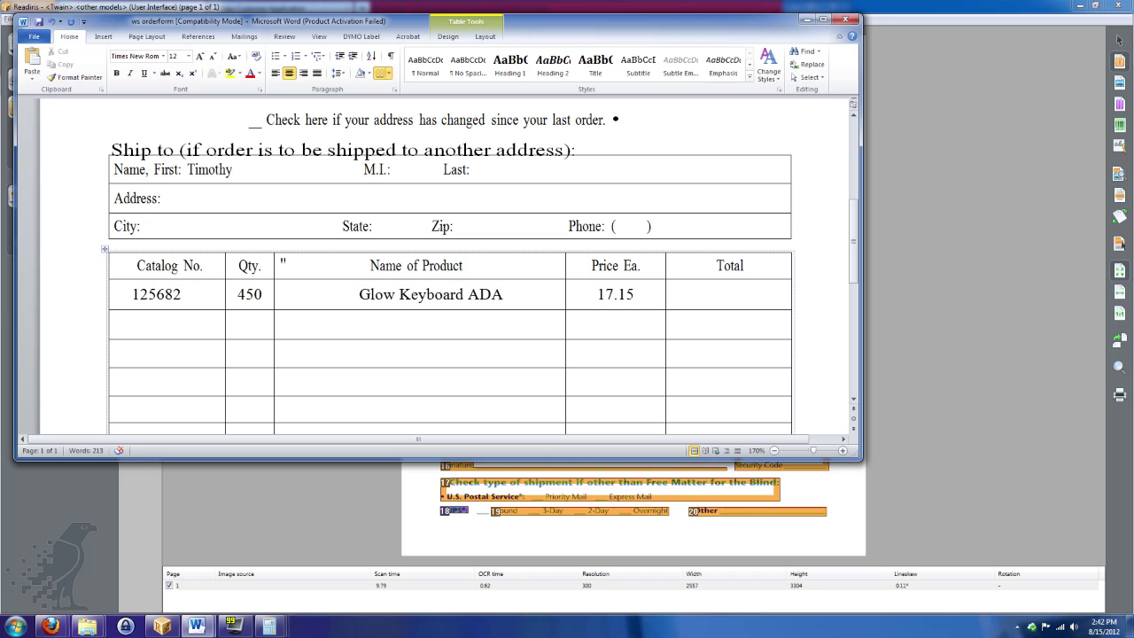
type("7717.50")
- Change the Glow Keyboard ADA quantity to 1500
left_click(432, 325)
key("Delete")
key("BackSpace")
type("1500")
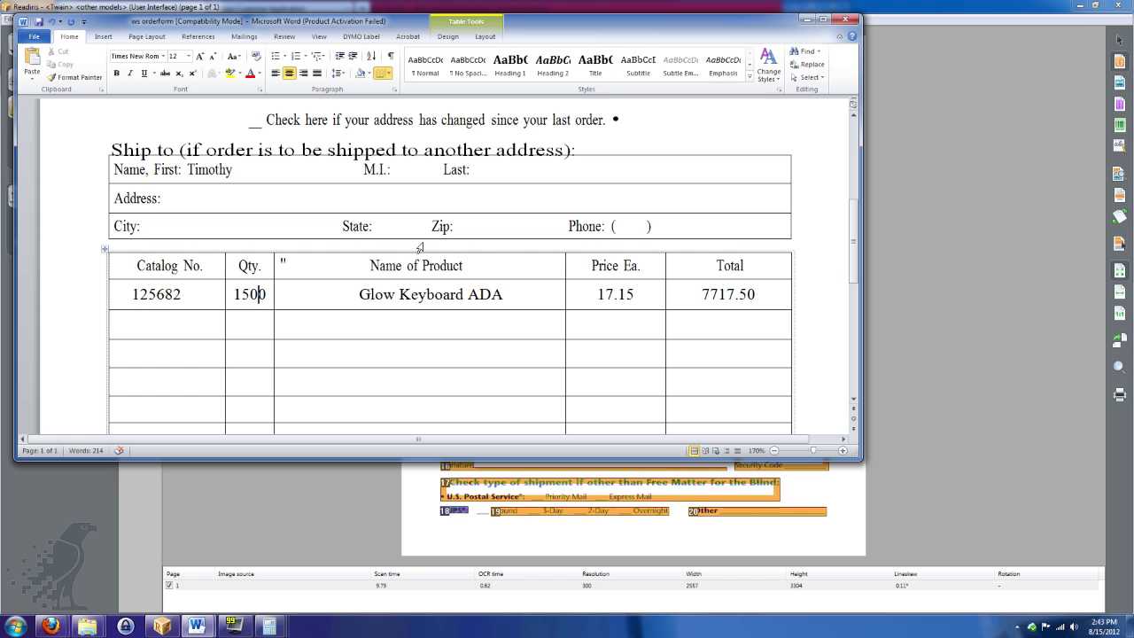
- Replace the Glow Keyboard ADA total with 25725, calculating 1500 × 17.15 in Calculator
double_click(720, 300)
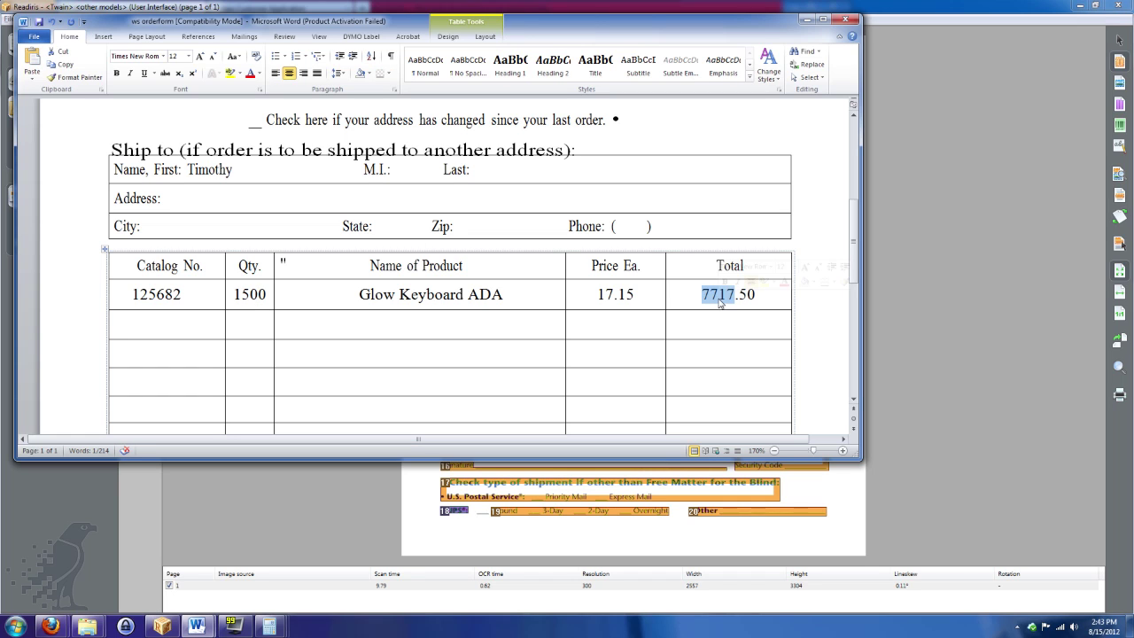
key("Delete")
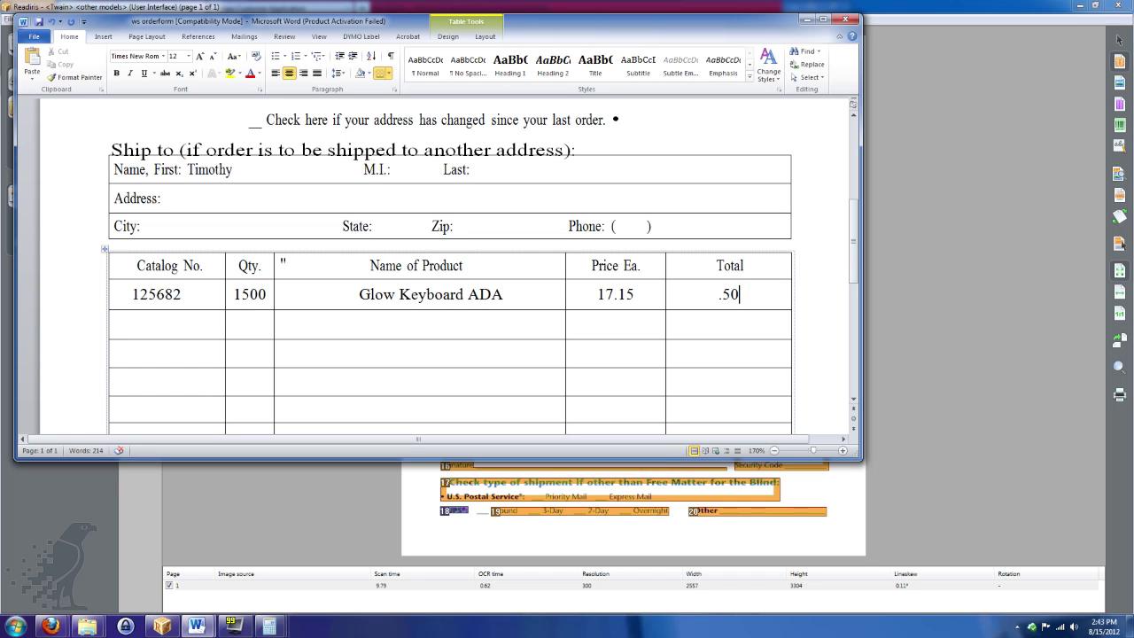
double_click(729, 296)
key("Delete")
key("XF86Calculator")
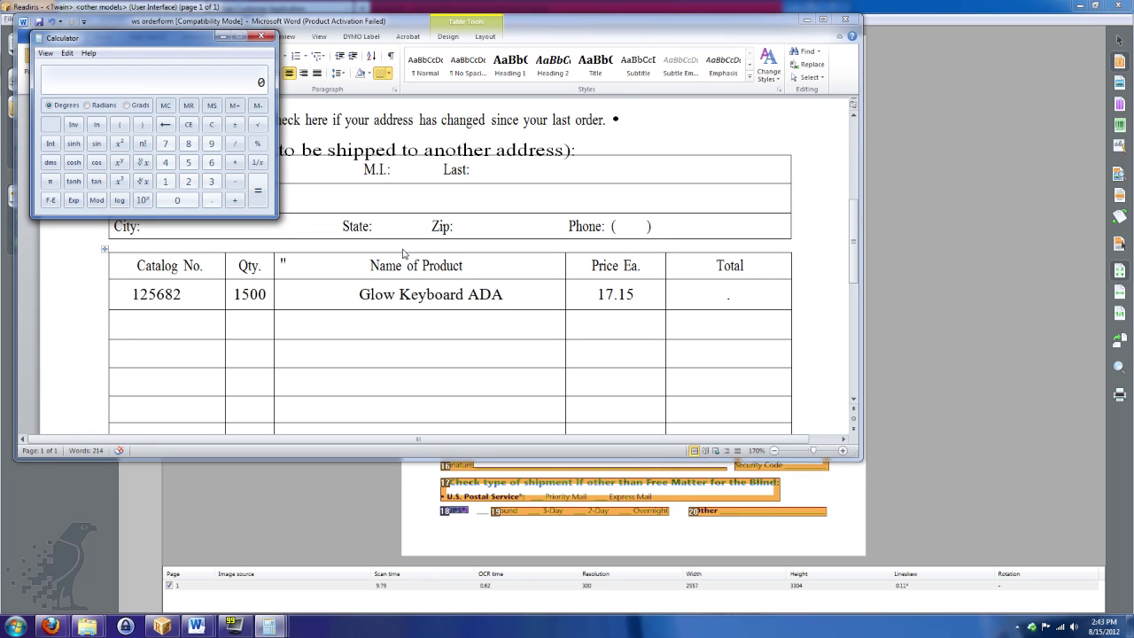
type("1500*17.")
type("15")
key("Return")
left_click(730, 295)
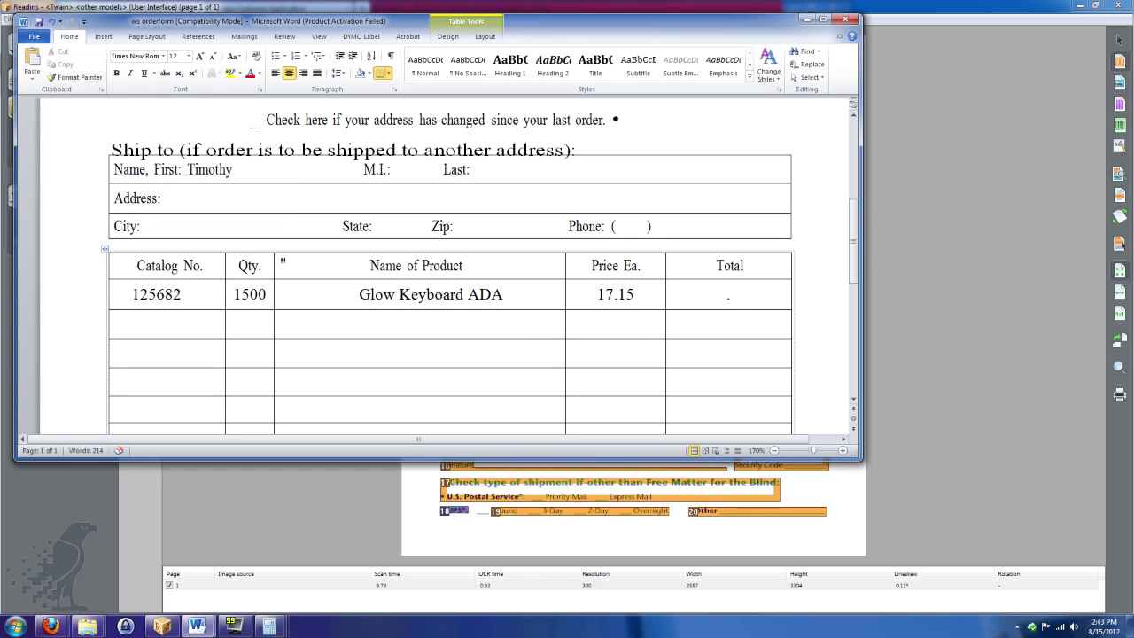
type("25725")
key("Home")
key("Delete")
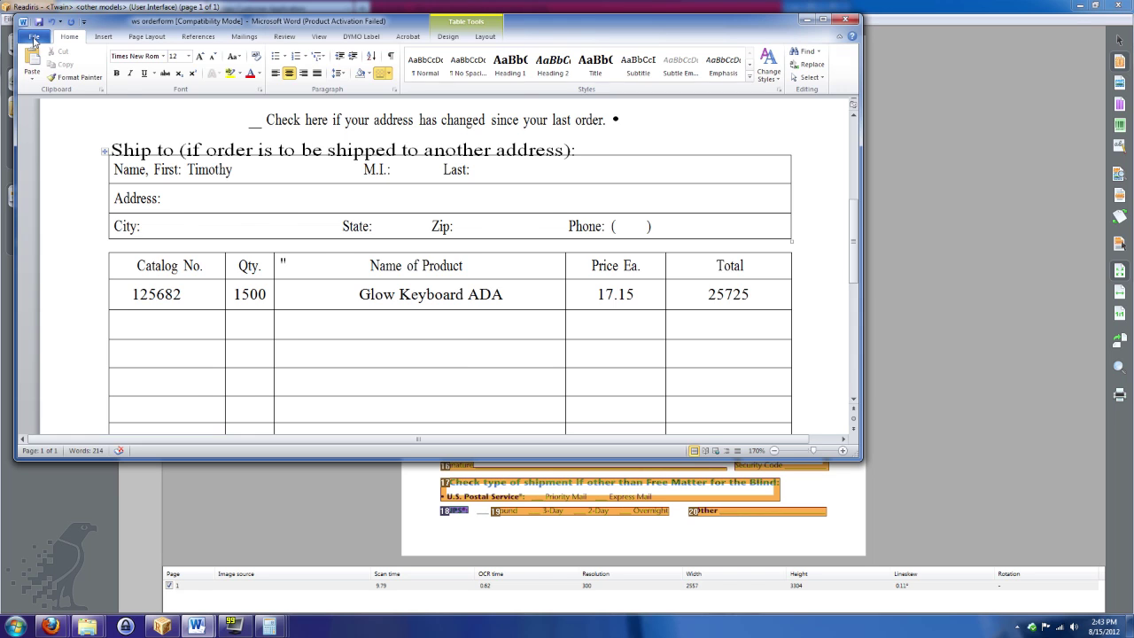
- Close the ws orderform document in Word
left_click(33, 39)
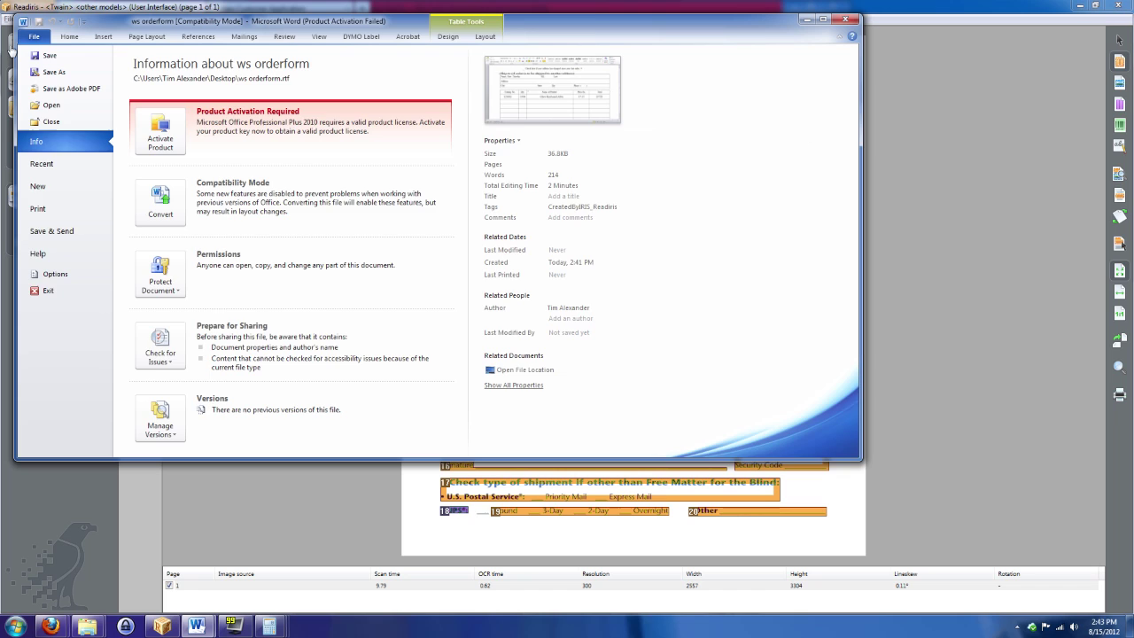
left_click(33, 39)
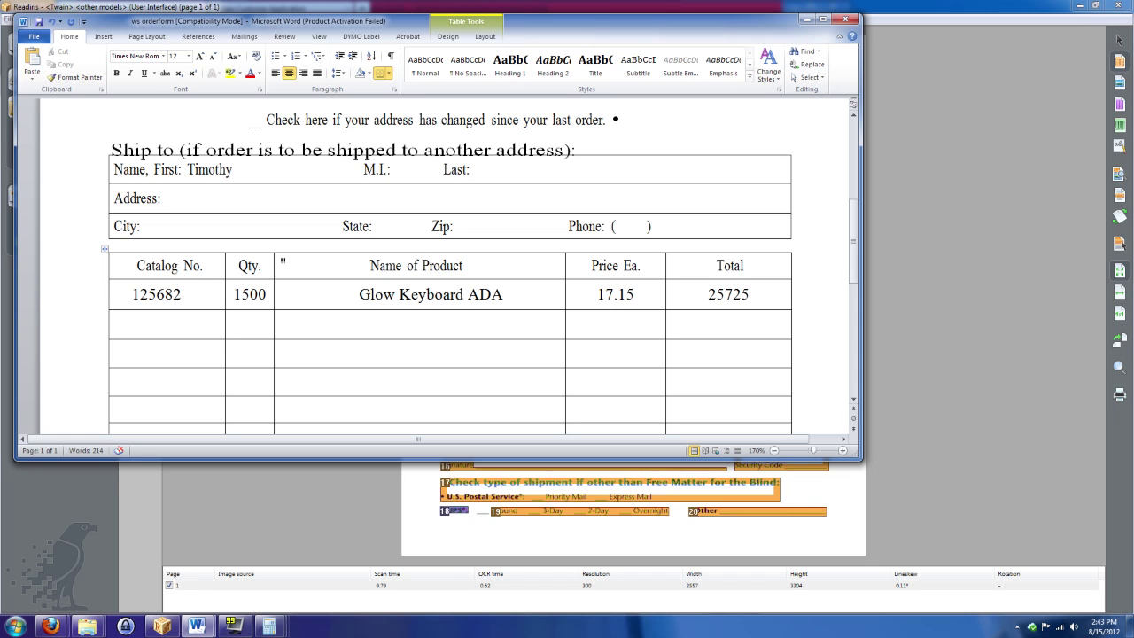
left_click(844, 20)
left_click(586, 330)
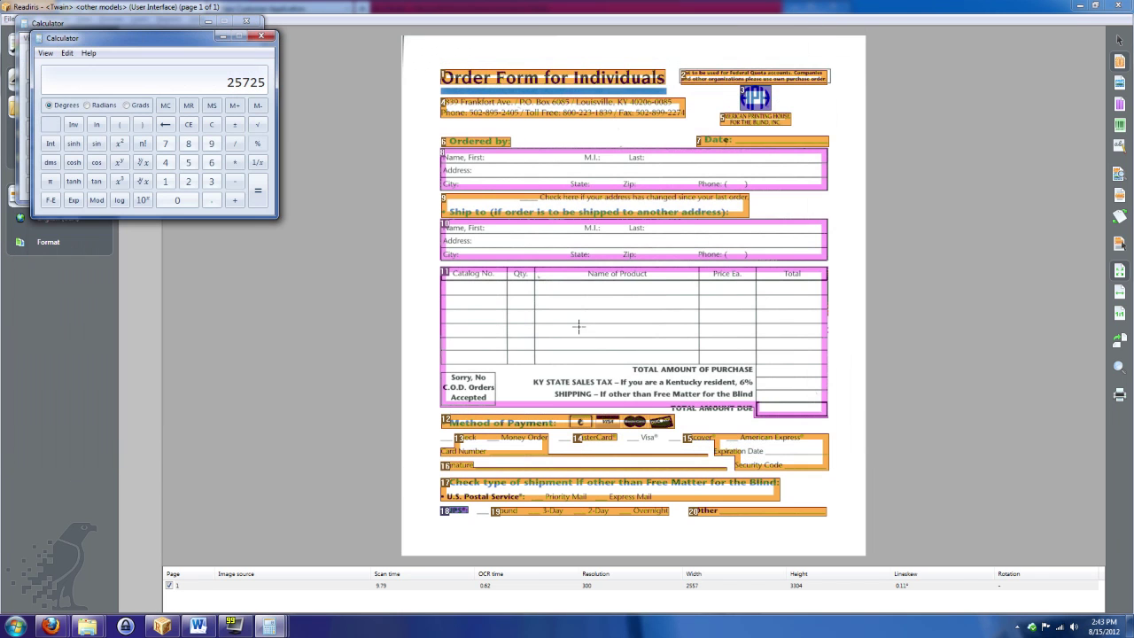
- Return to Readiris, delete the scanned order form page, and start the OCR Wizard again
left_click(317, 268)
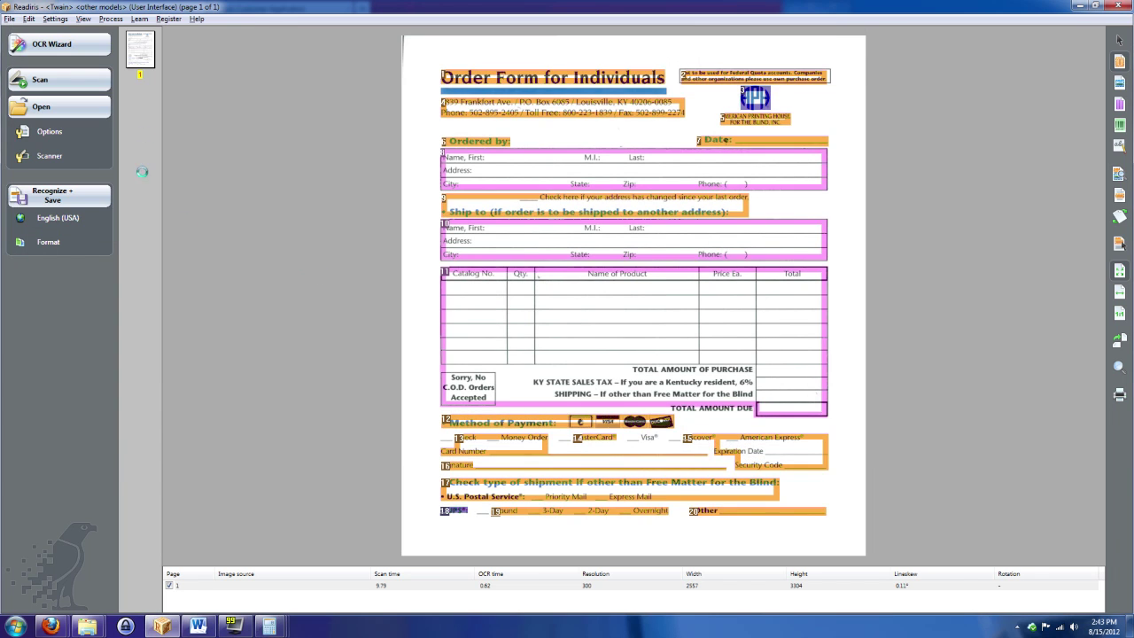
right_click(148, 59)
left_click(175, 89)
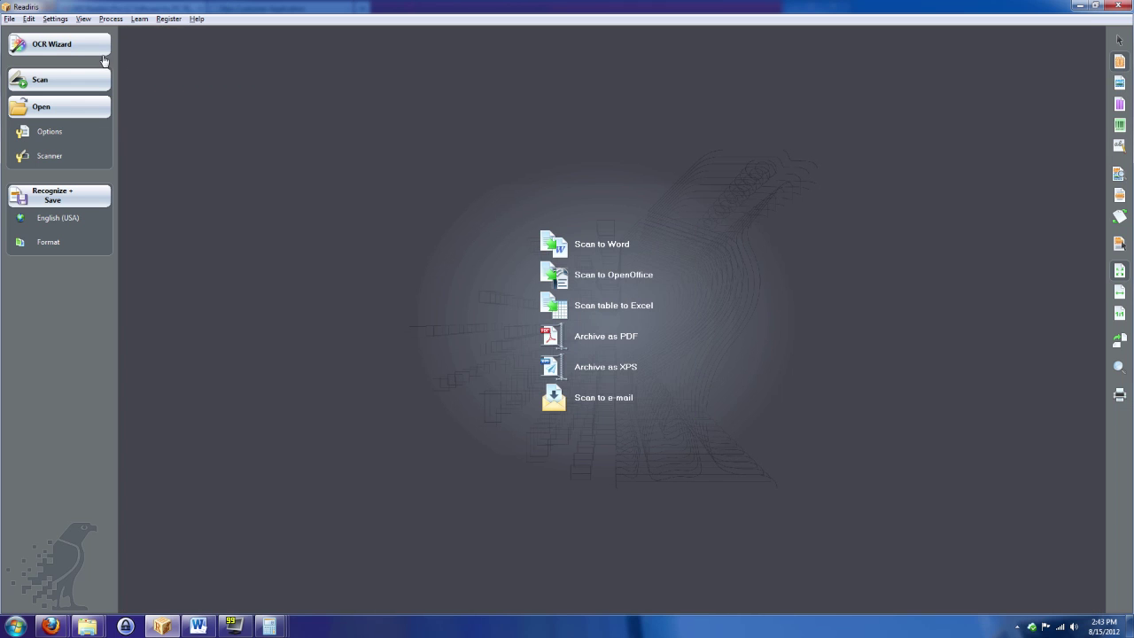
left_click(53, 46)
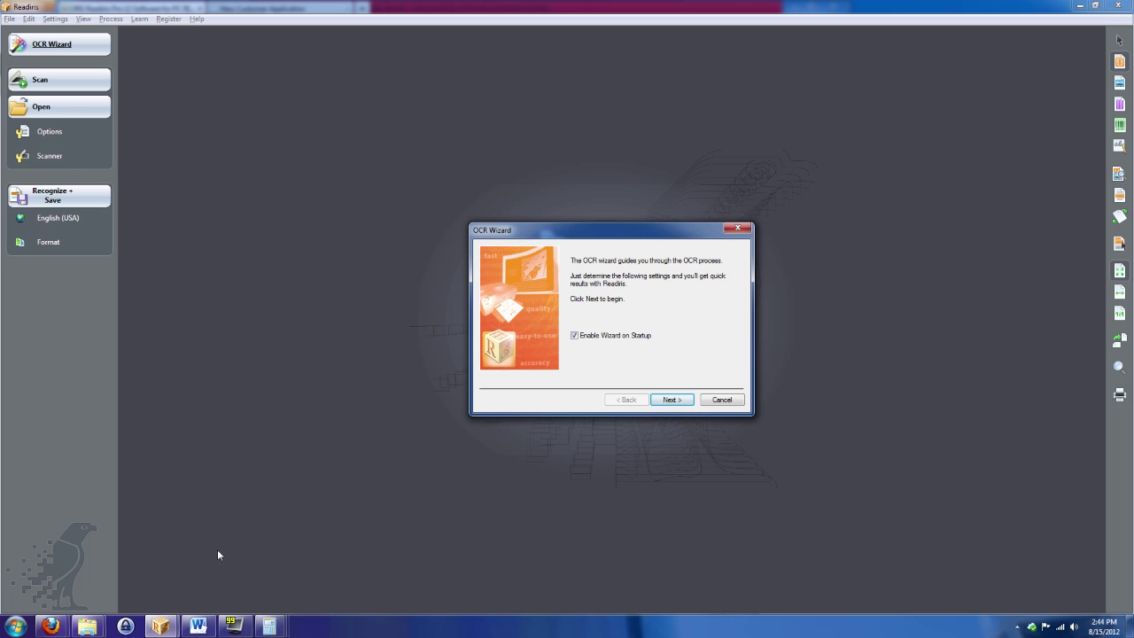
- Switch to Firefox, review the online store prices for IRIS Readiris Pro on Google, and open the B&H Photo-Video-Audio offer
left_click(51, 626)
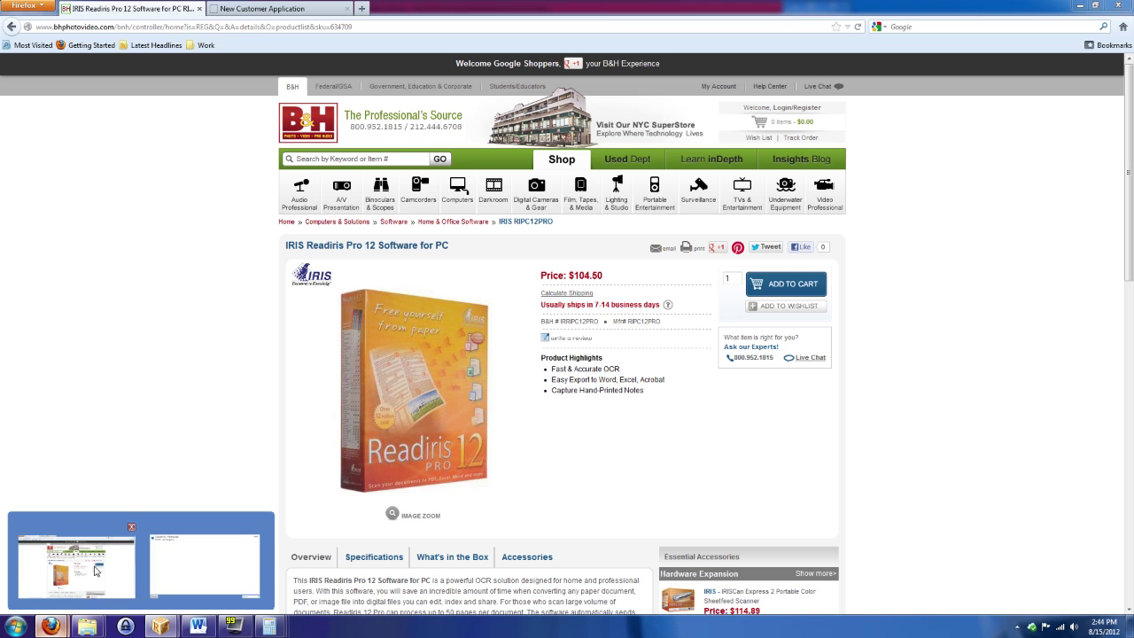
left_click(75, 560)
key("alt+Left")
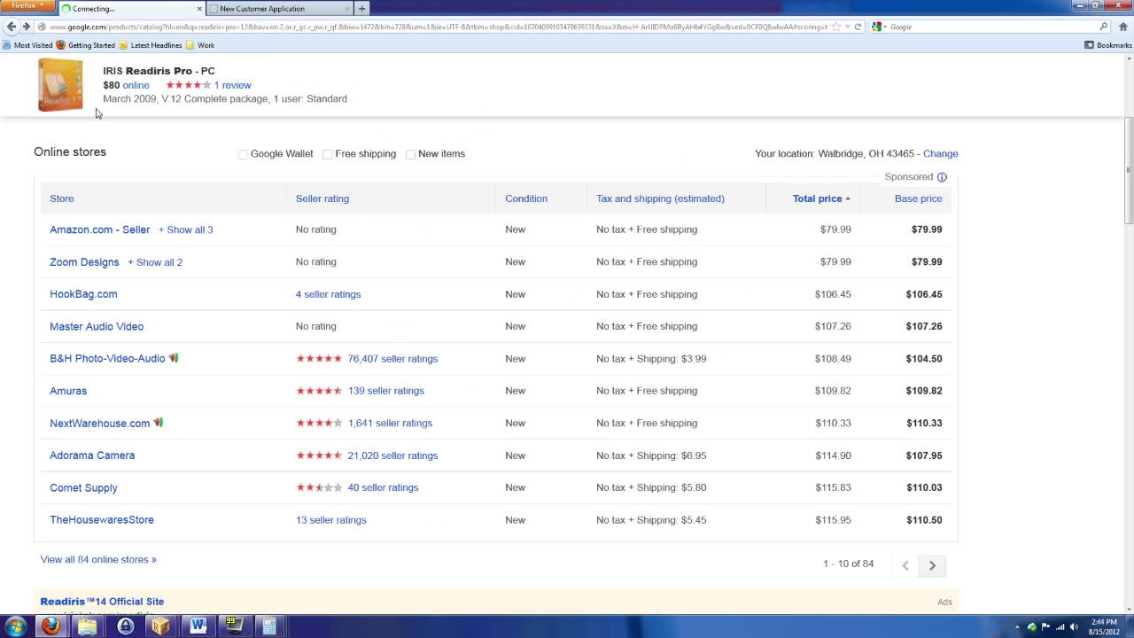
scroll(203, 186, "up", 5)
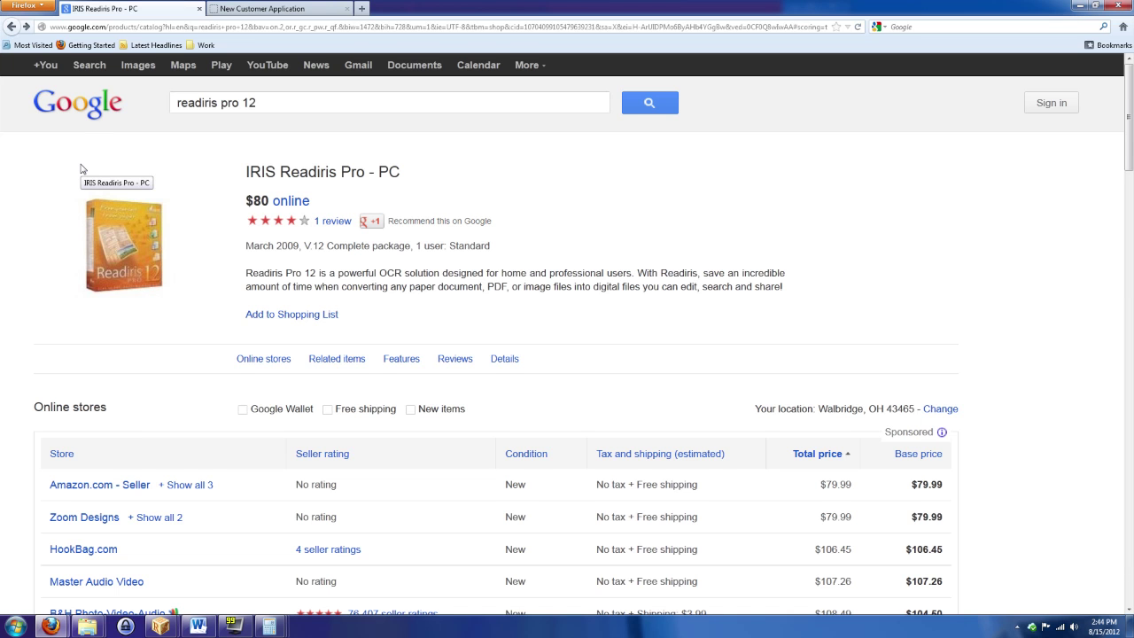
scroll(81, 169, "down", 2)
scroll(80, 168, "down", 4)
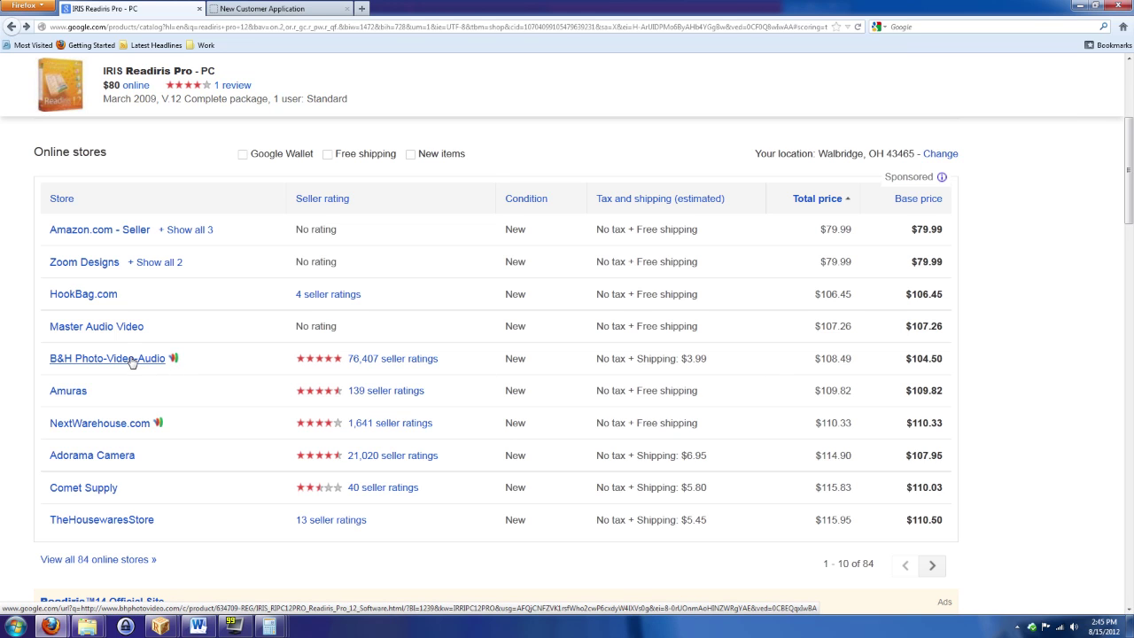
left_click(131, 360)
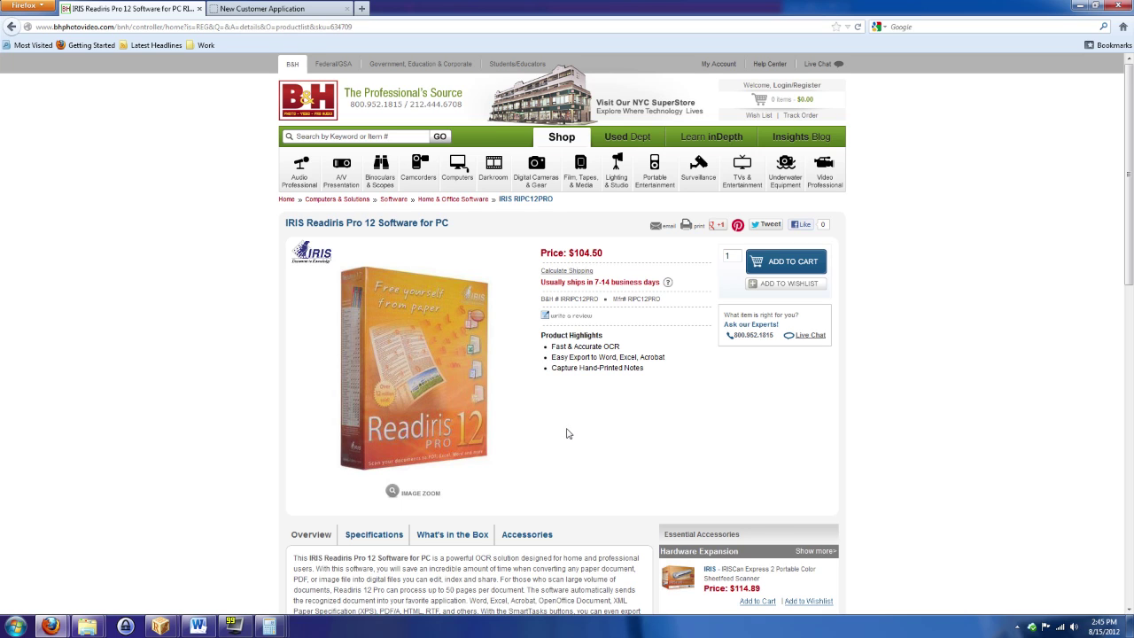
mouse_move(160, 627)
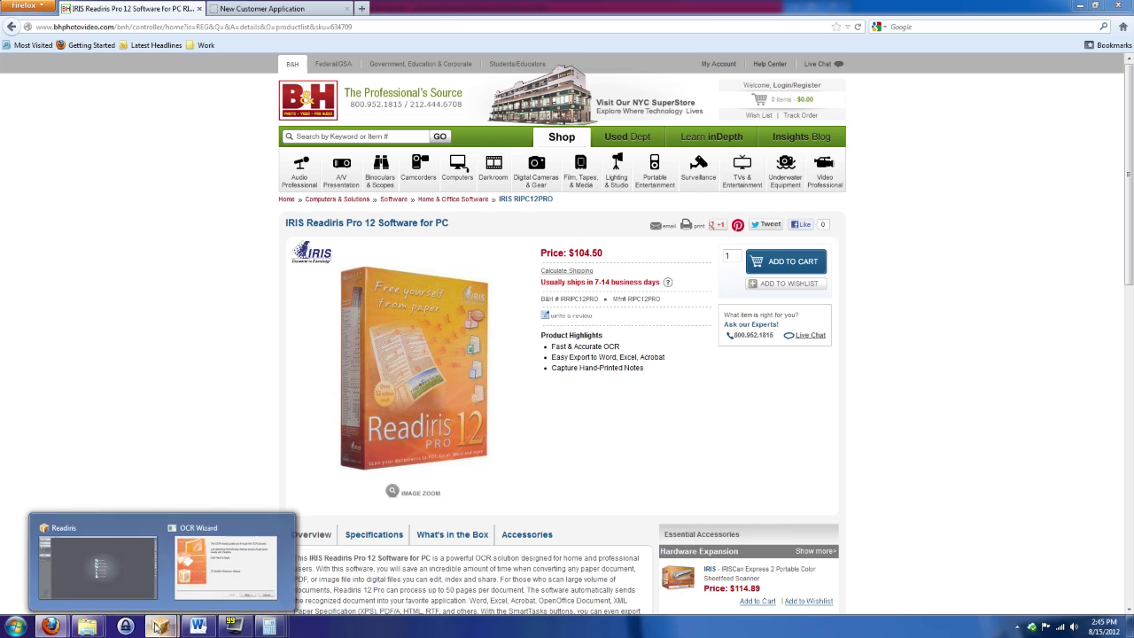
left_click(227, 562)
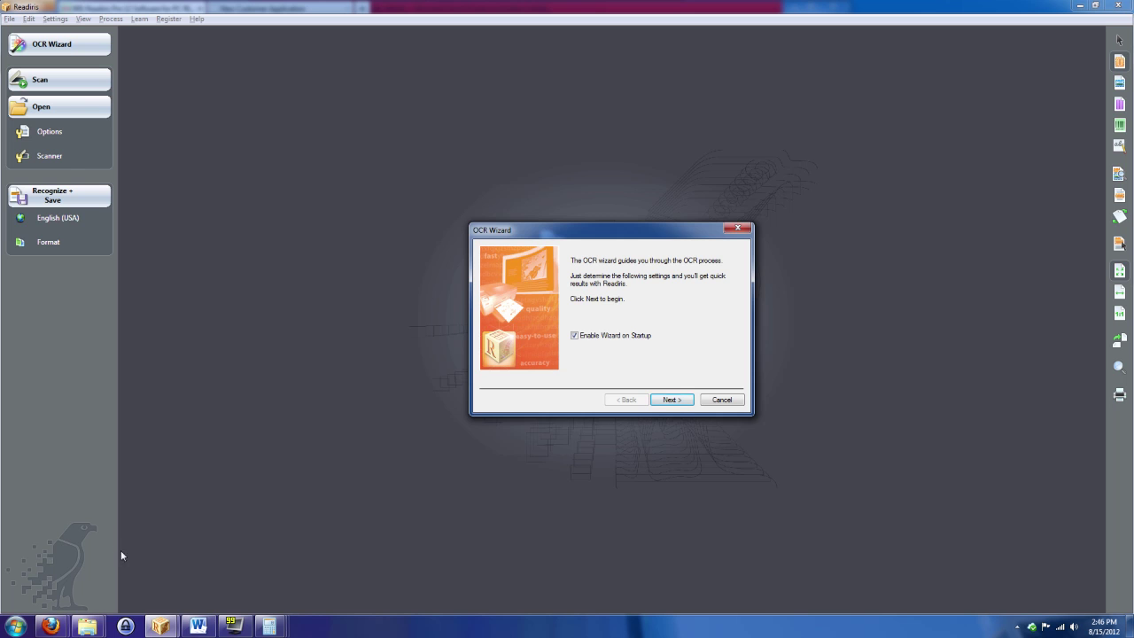
mouse_move(51, 626)
left_click(75, 560)
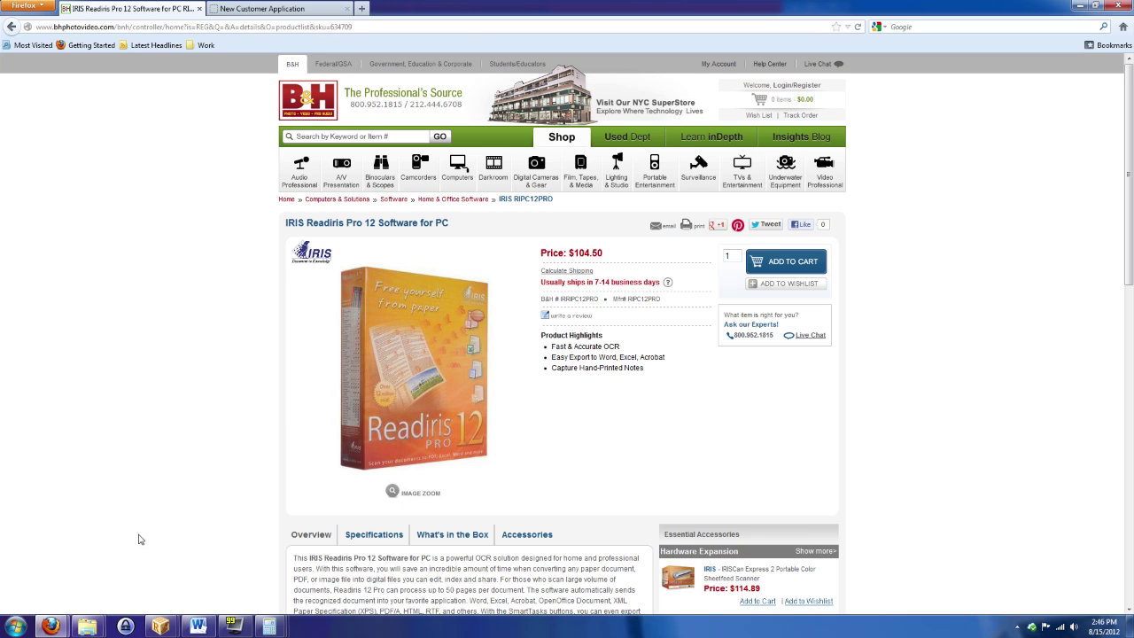
- Switch to Readiris and run the OCR Wizard on image files with automatic rotation, page deskewing and English (USA) as the language
mouse_move(161, 626)
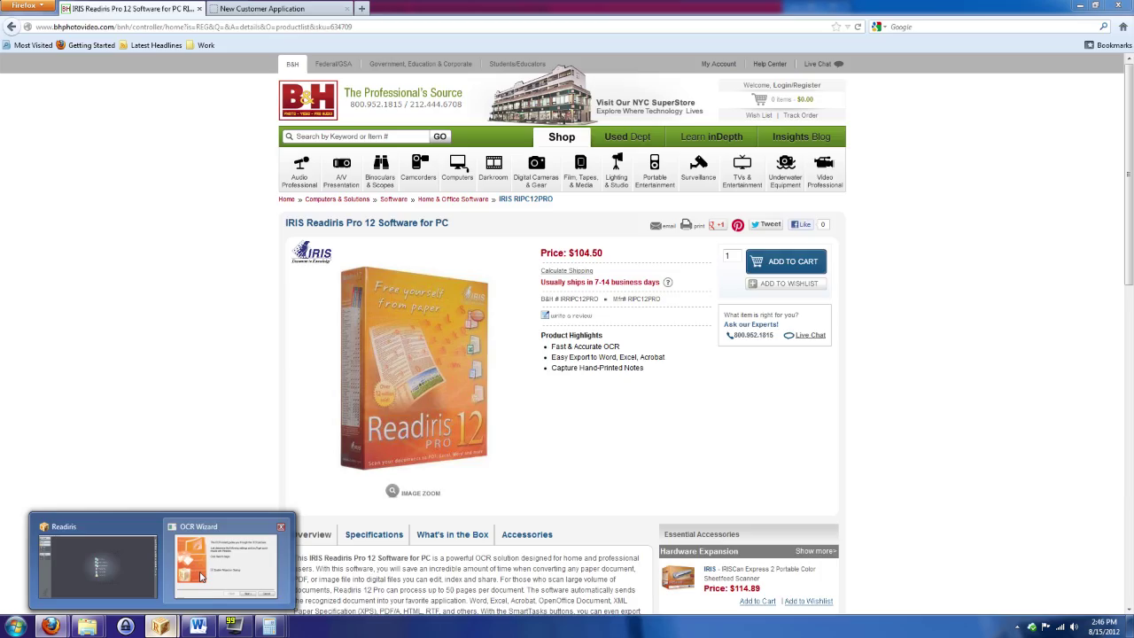
left_click(201, 576)
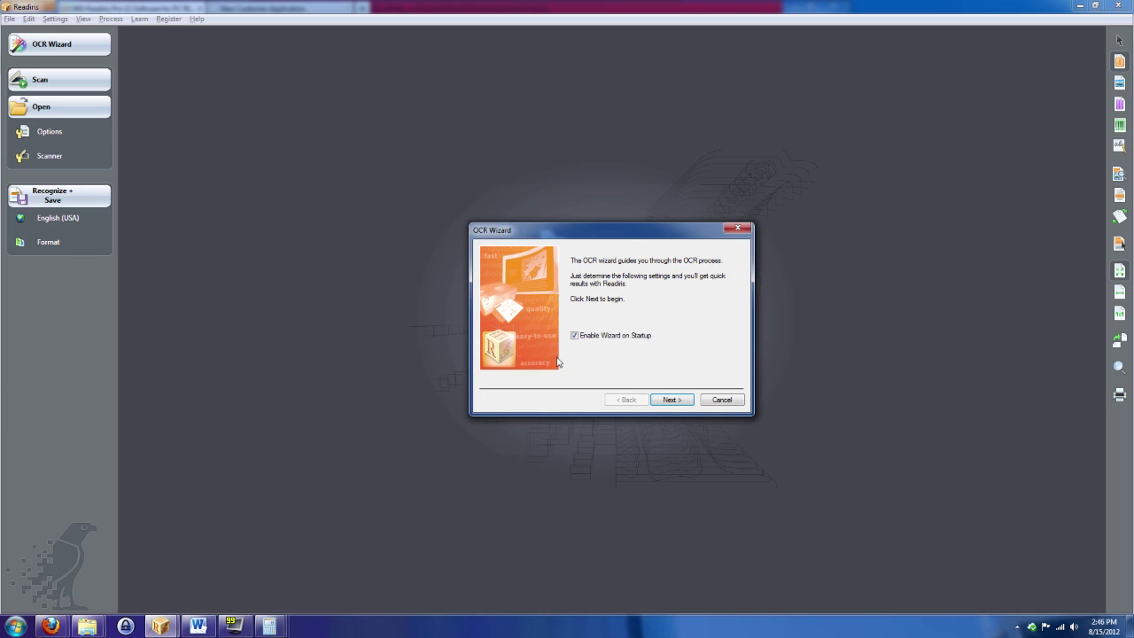
left_click(672, 400)
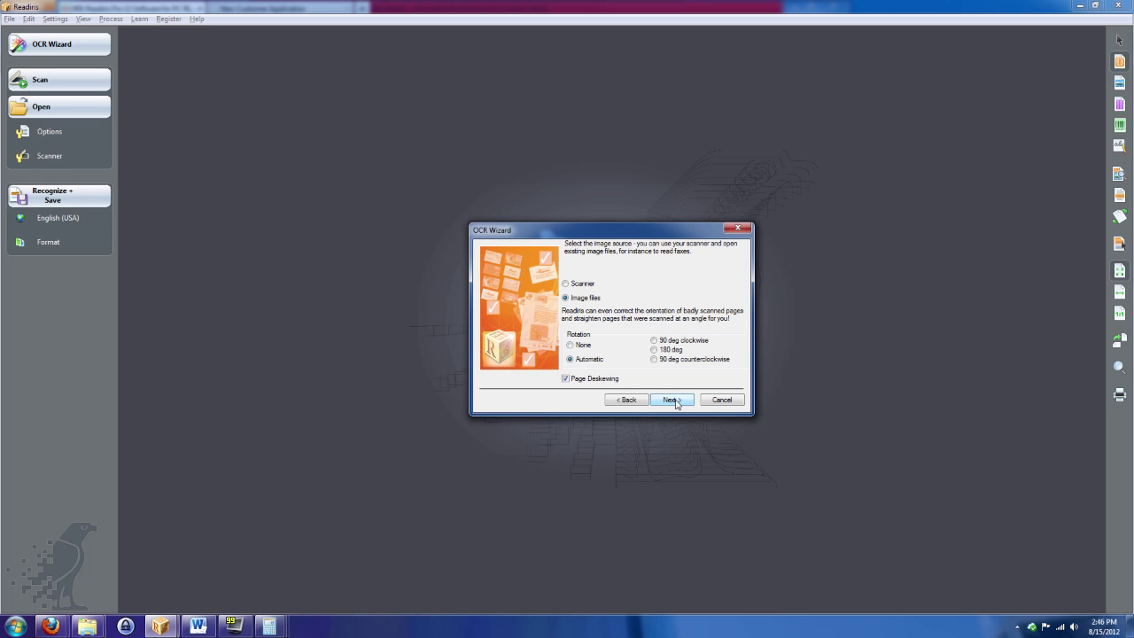
left_click(674, 401)
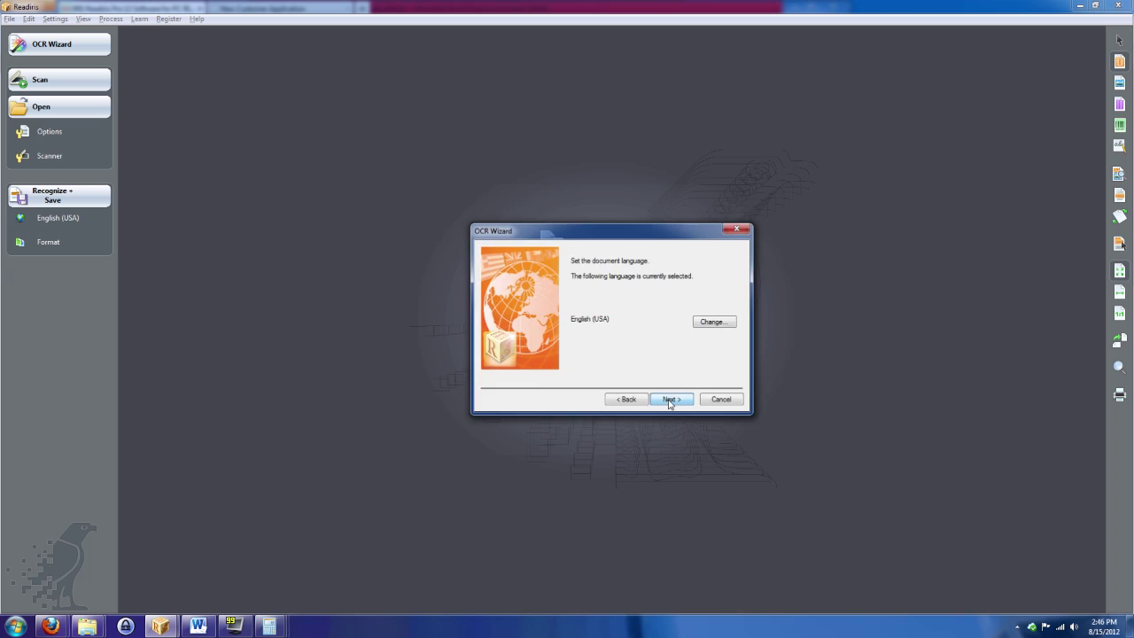
left_click(670, 400)
left_click(669, 399)
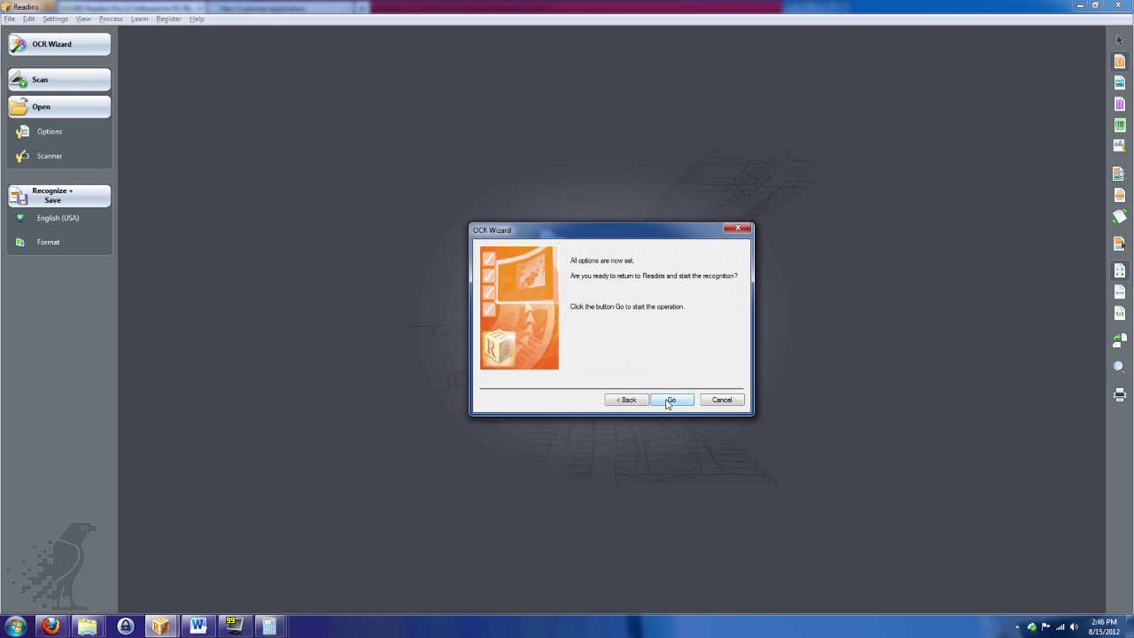
left_click(670, 400)
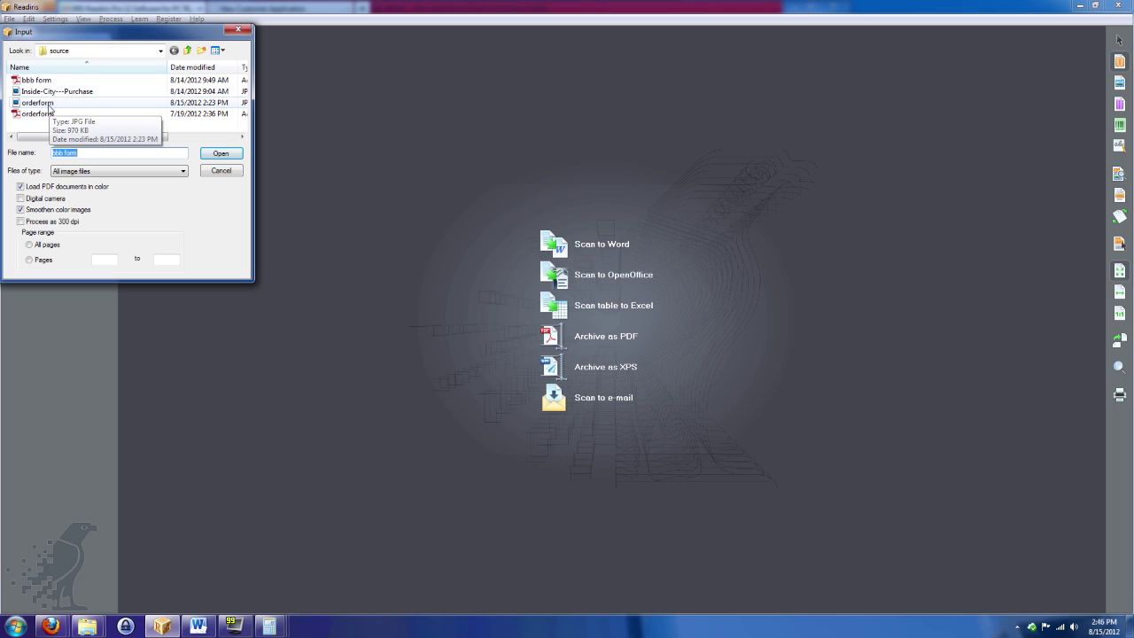
- Load the orderform JPG as a 300 dpi image and save the recognized result to the Desktop as the Word document orderform2
double_click(50, 104)
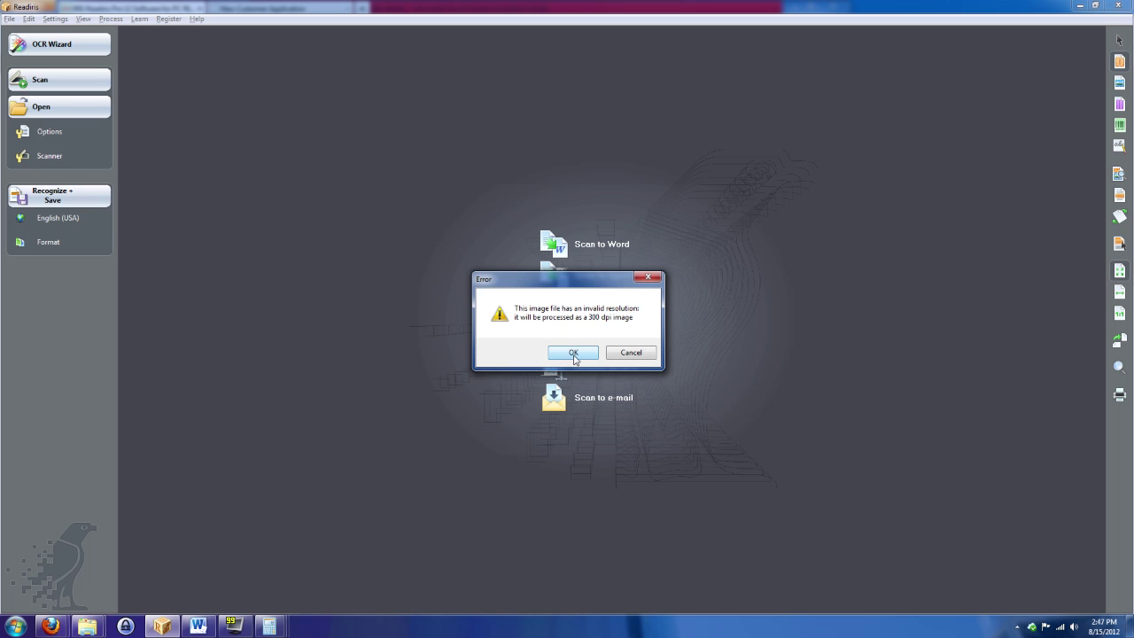
left_click(573, 355)
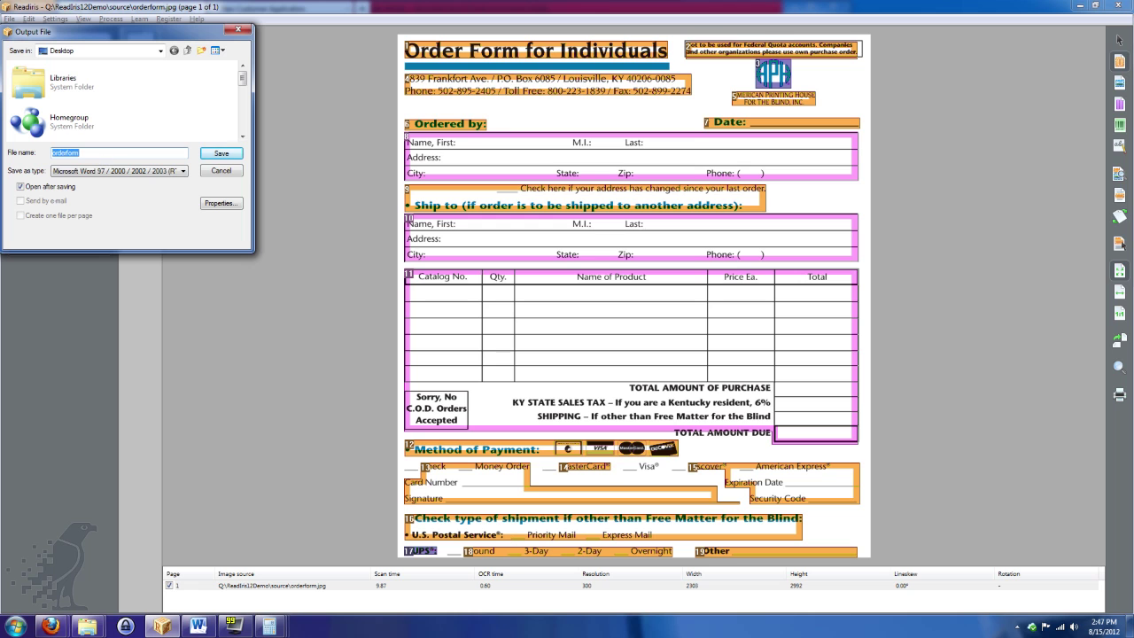
key("End")
type("2")
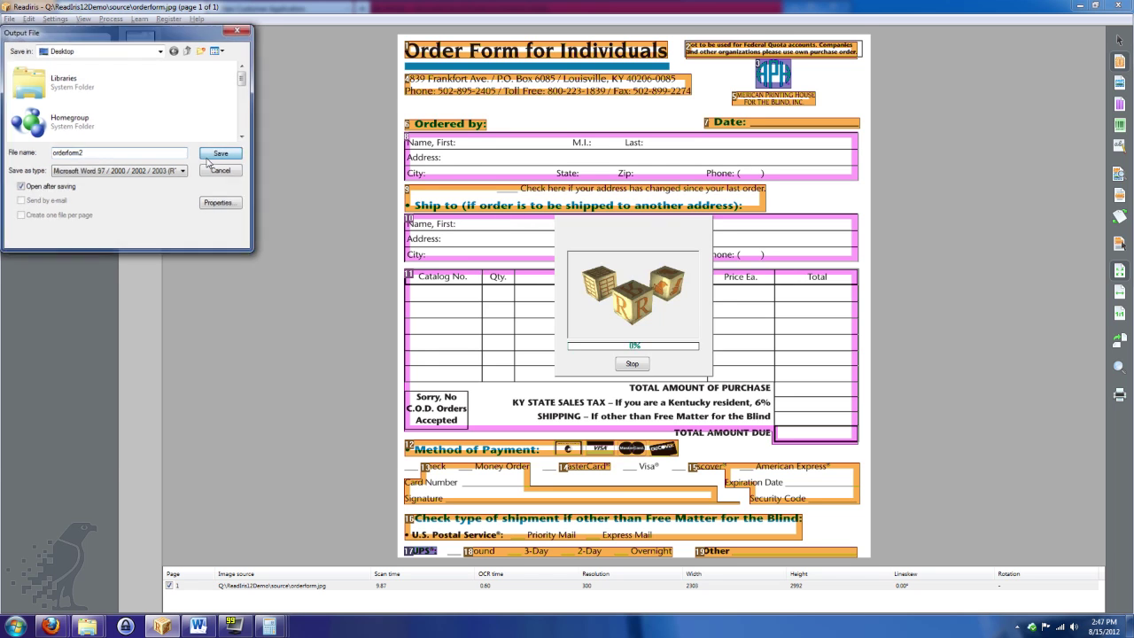
- Fill the first product row with catalog number 14568, quantity 25, product name Source File Viewer Utility and price 5
scroll(458, 233, "down", 5)
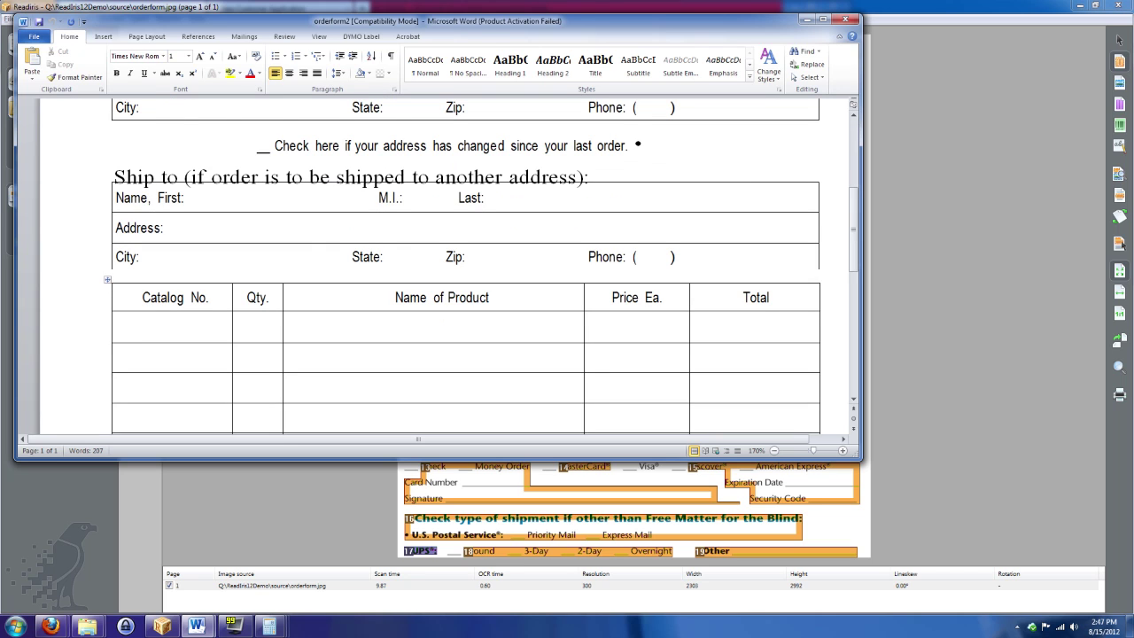
left_click(162, 326)
type("14")
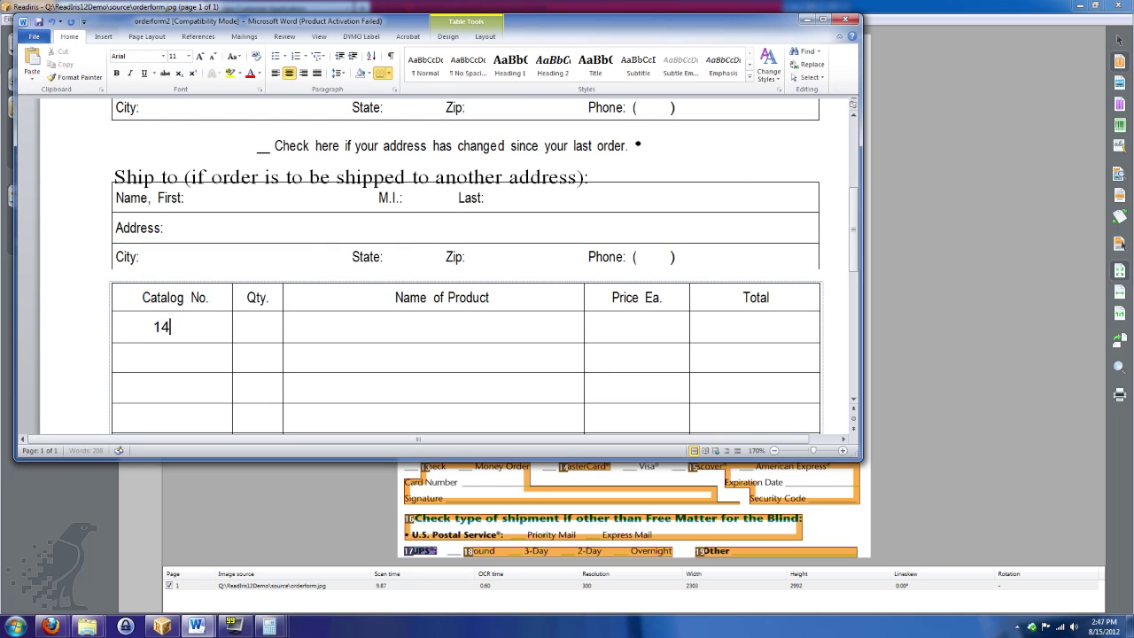
type("568")
left_click(257, 326)
type("25")
key("Tab")
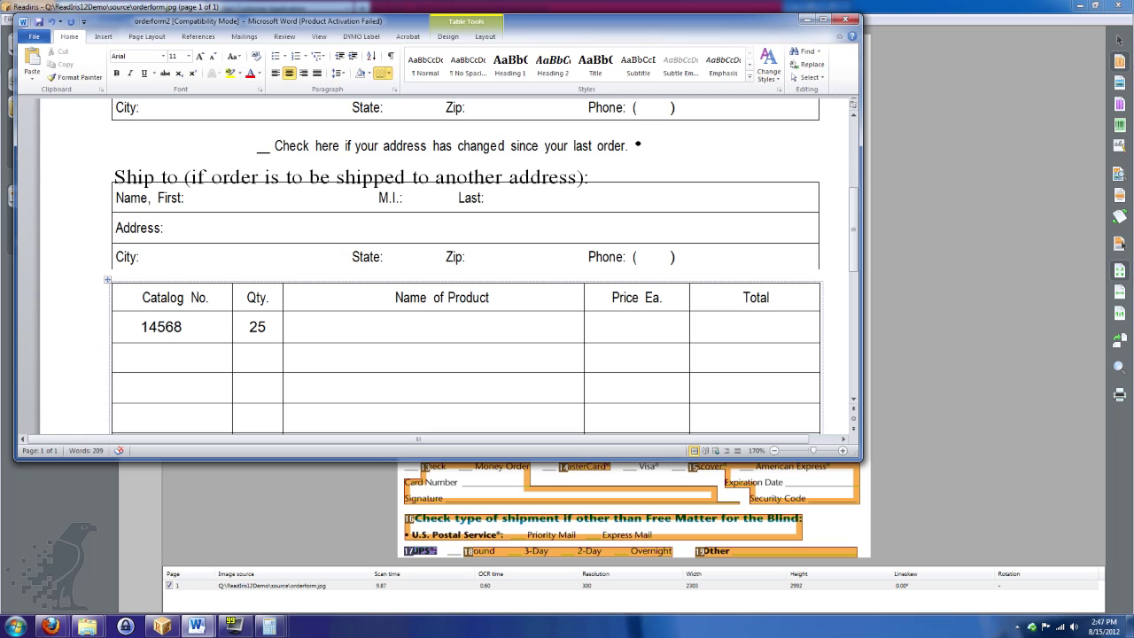
type("Source File Viewer Utility")
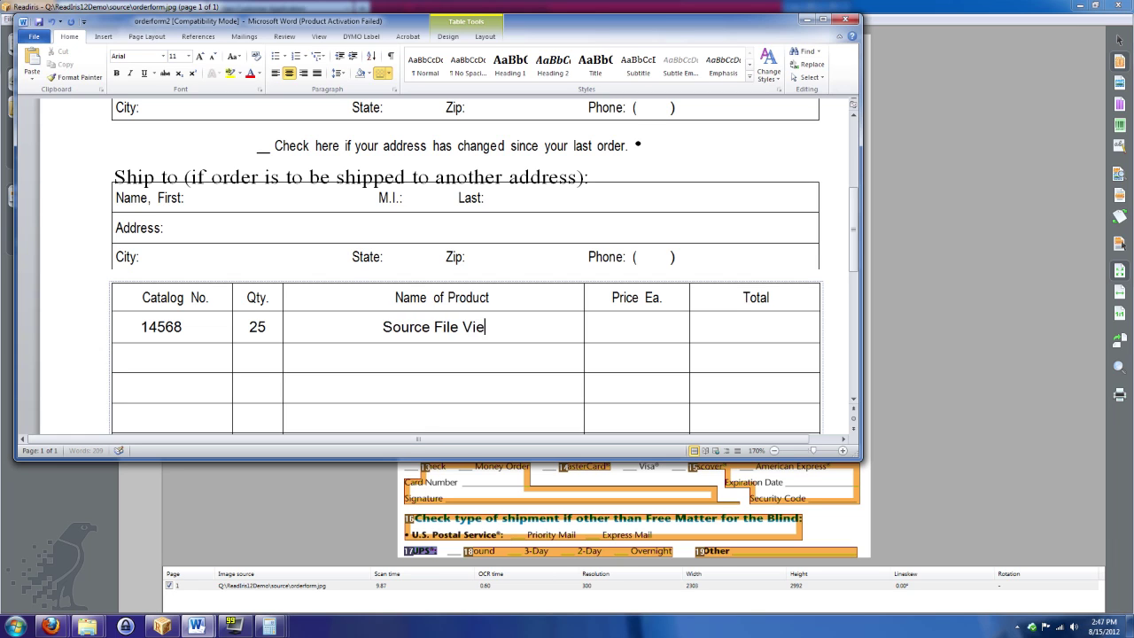
left_click(636, 327)
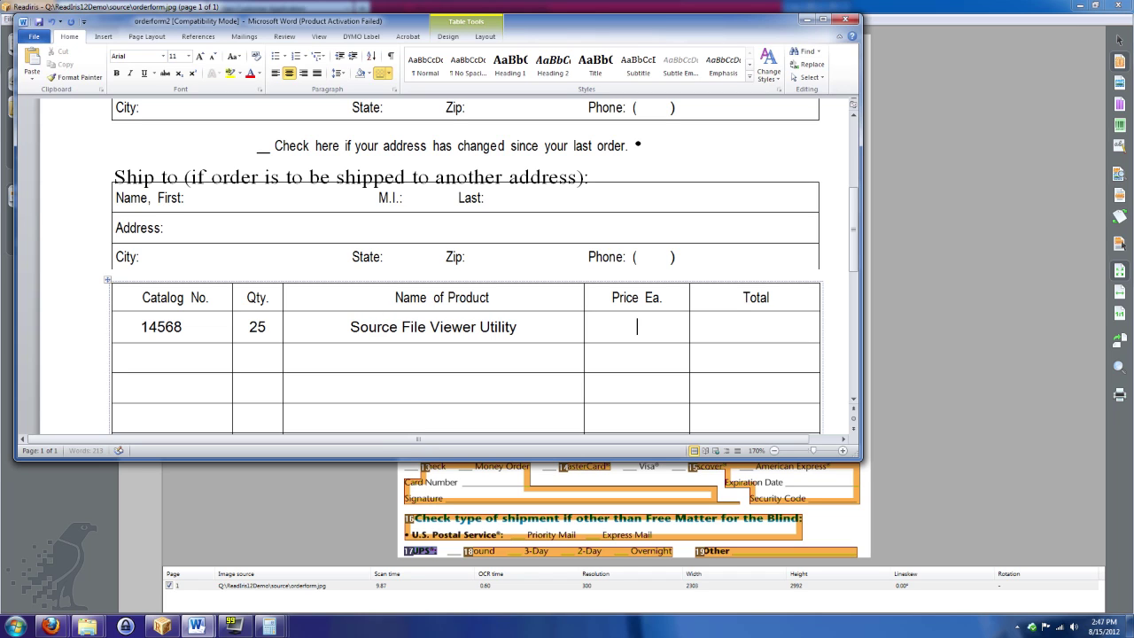
type("5")
- Close the orderform2 document in Word and delete the scanned order form page from Readiris
left_click(853, 20)
left_click(565, 326)
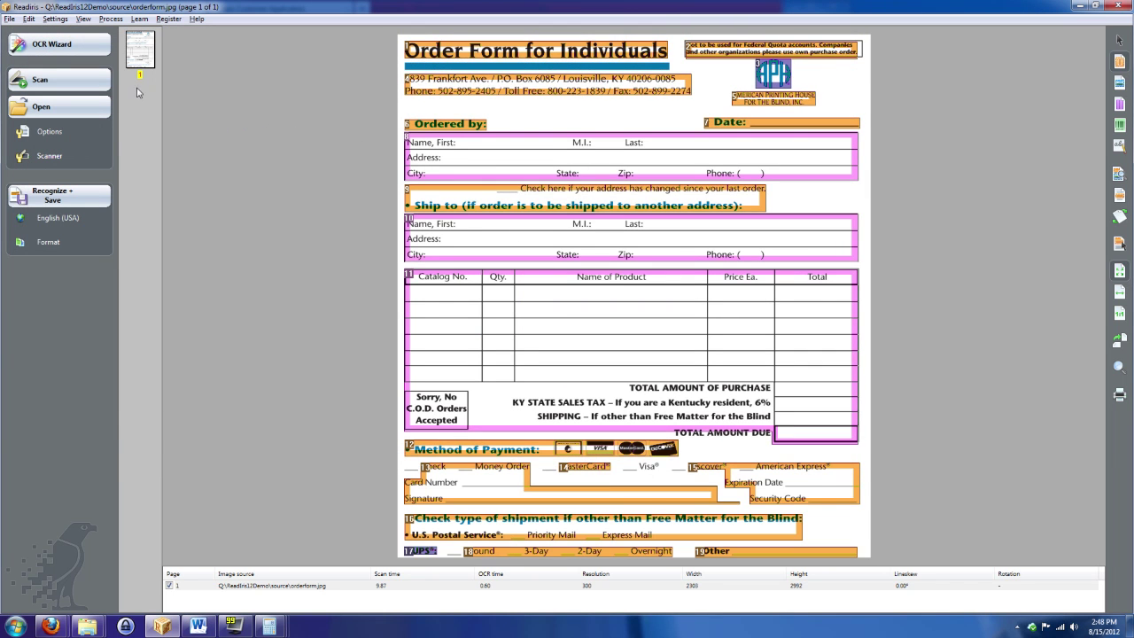
right_click(135, 51)
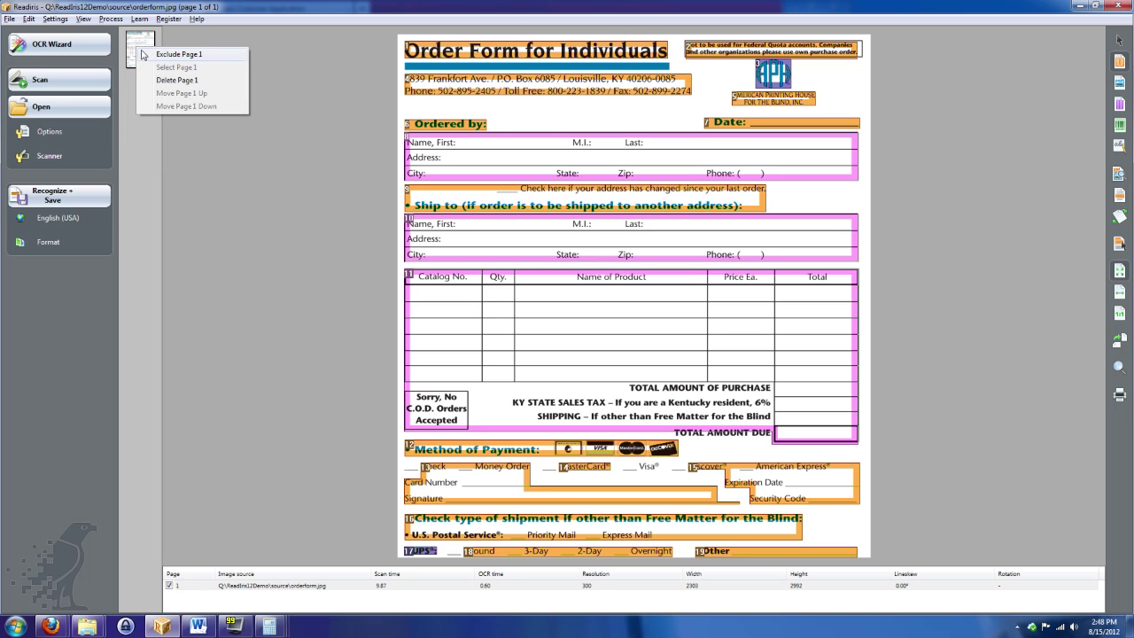
left_click(173, 79)
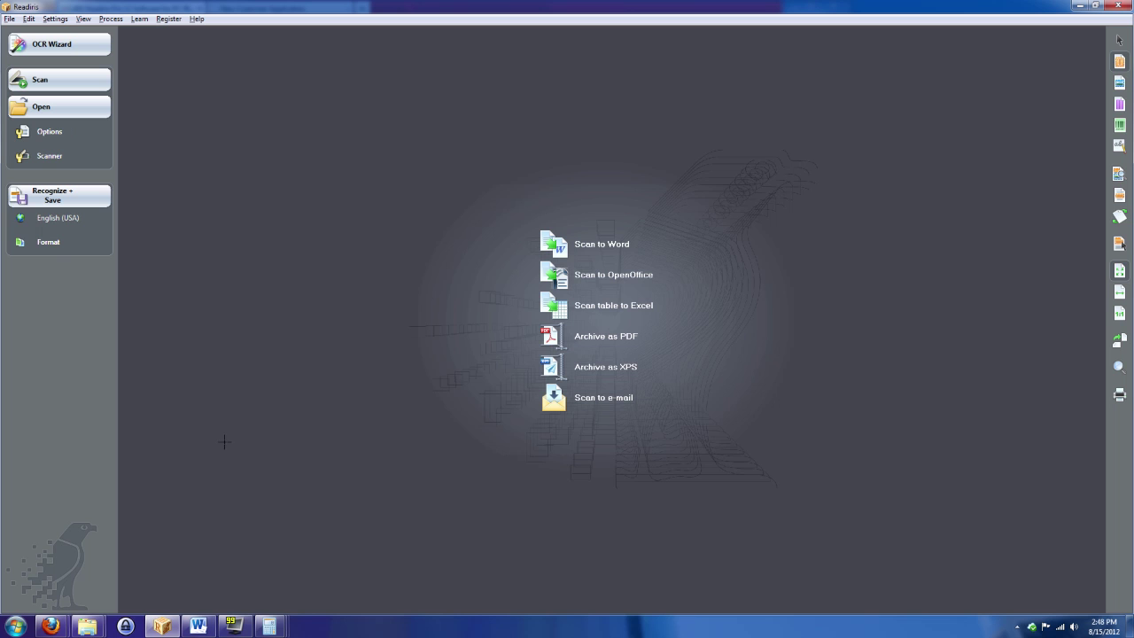
- Switch to the source folder in Windows Explorer and open the bbb form PDF
mouse_move(92, 631)
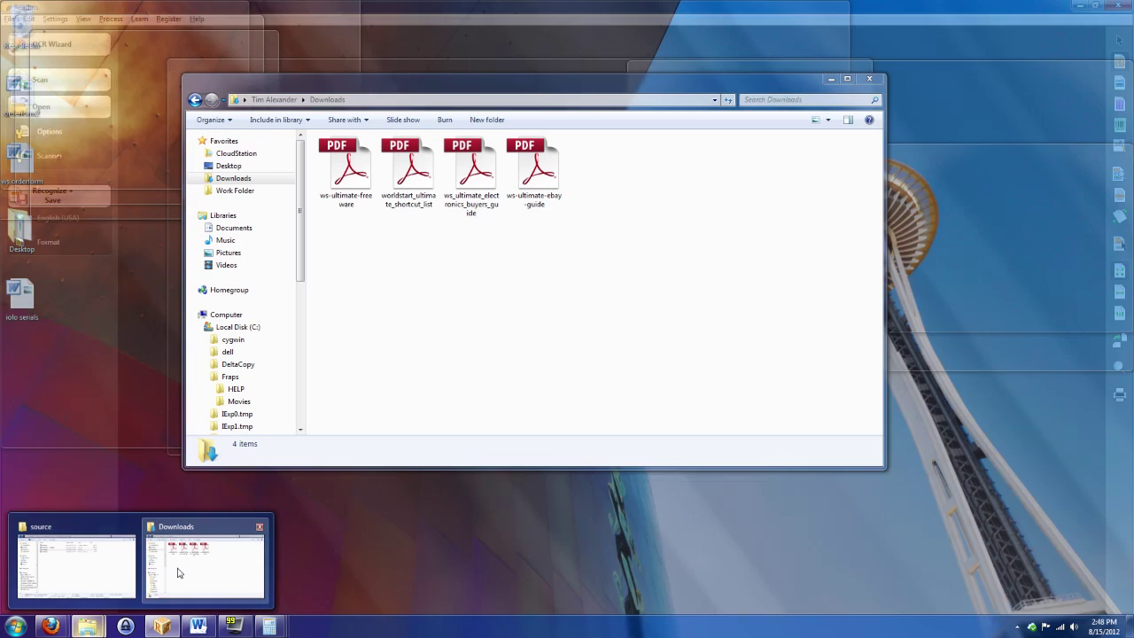
left_click(205, 559)
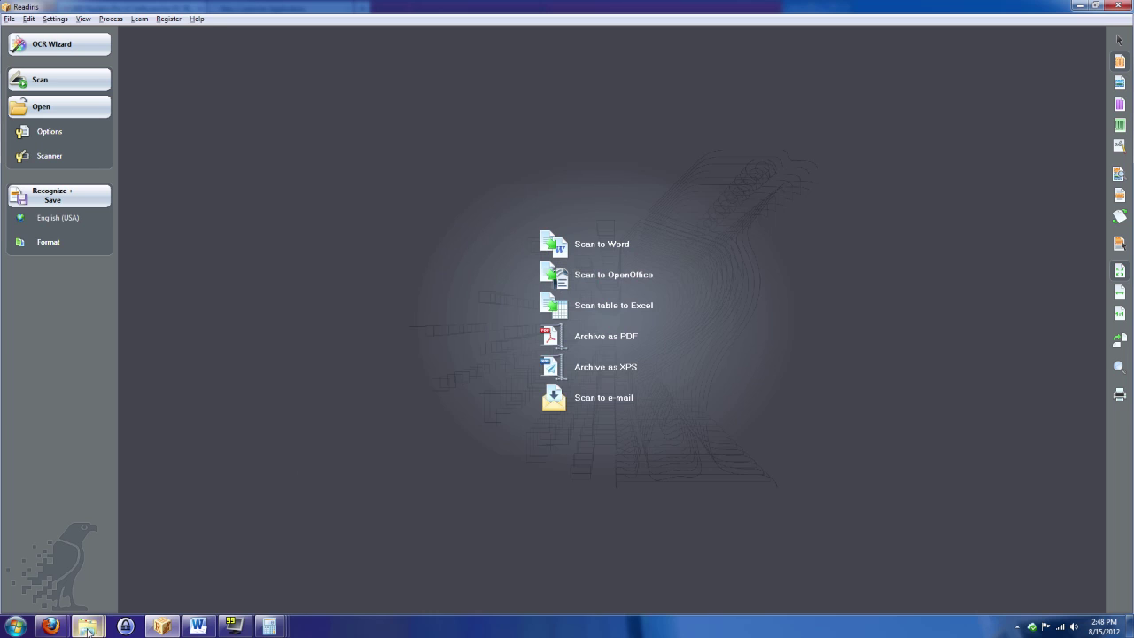
mouse_move(88, 631)
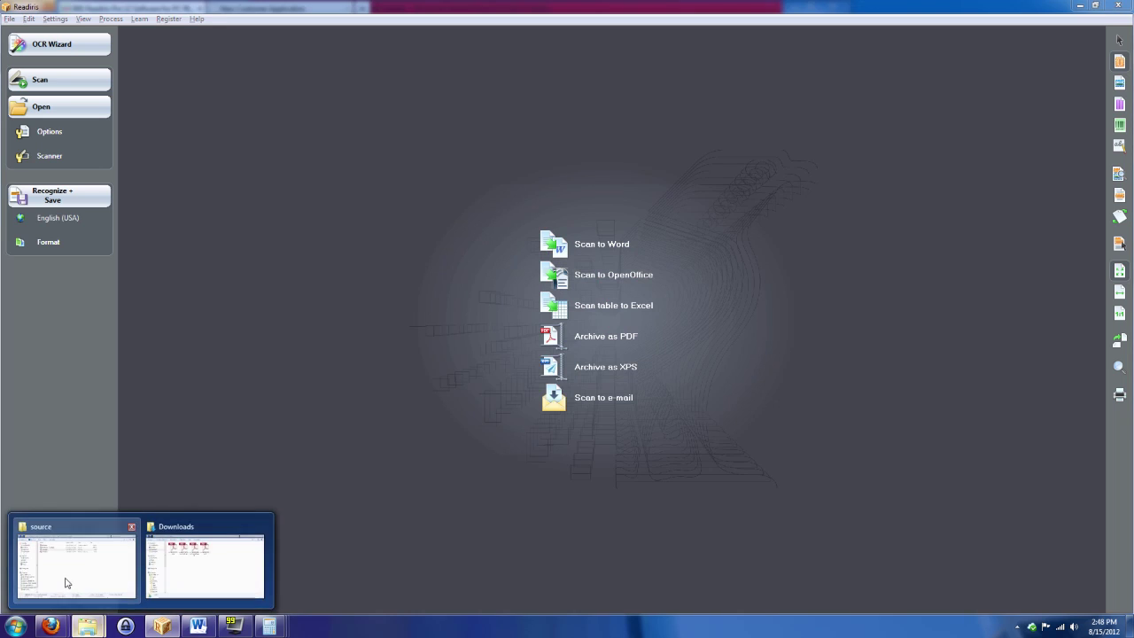
left_click(67, 580)
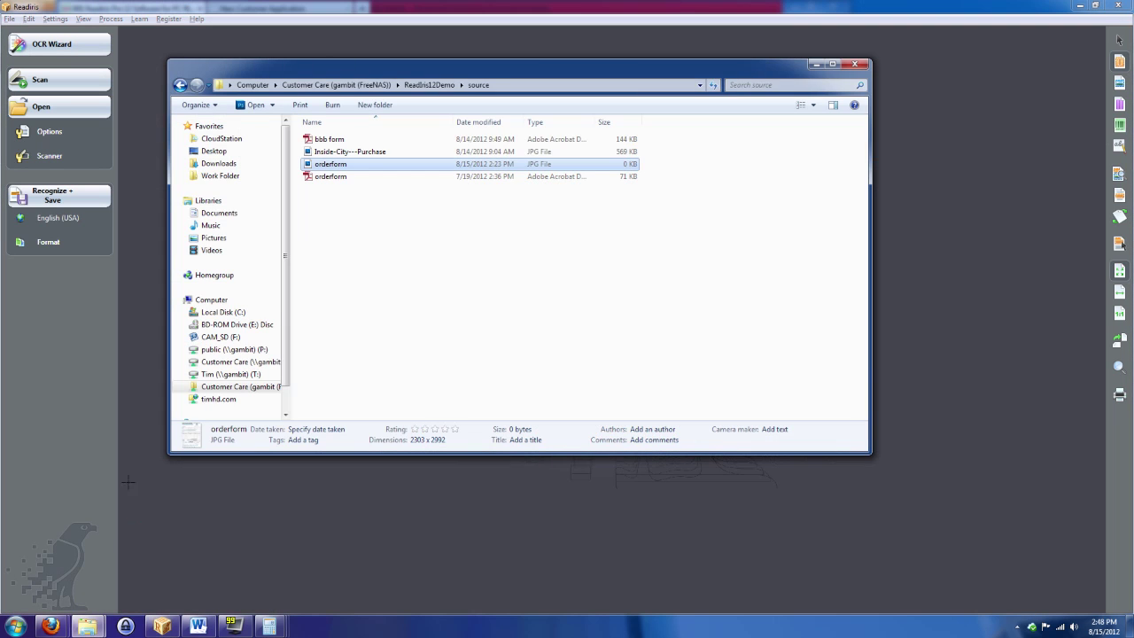
double_click(336, 140)
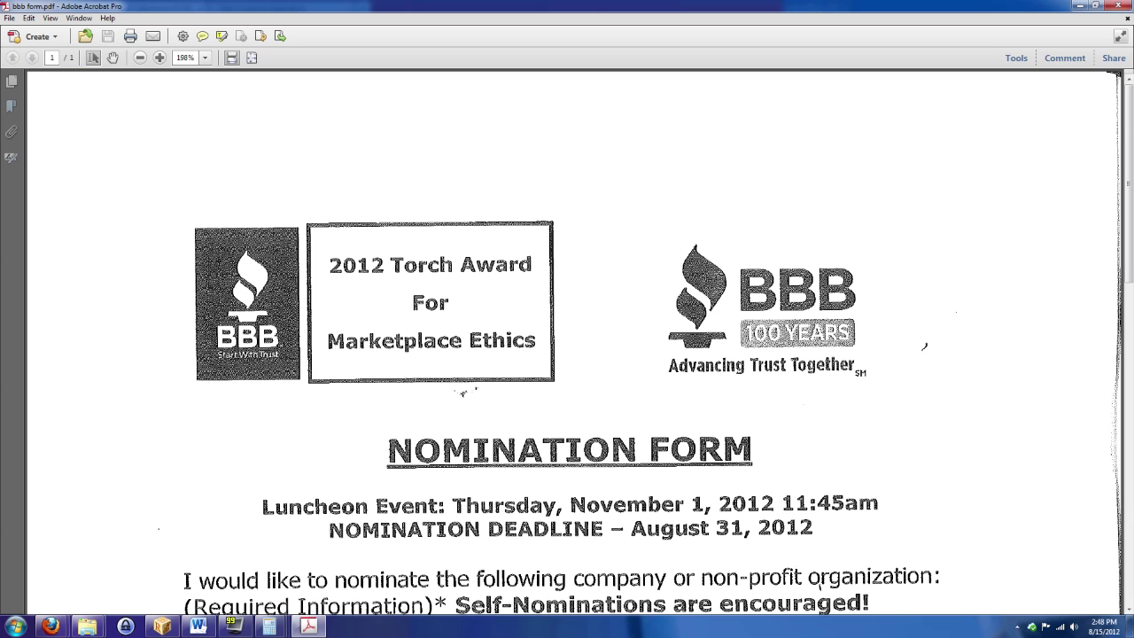
- Examine the scanned BBB nomination form's layout and blank fields, test whether its Company Name line is editable, and return to Readiris
scroll(567, 354, "down", 3)
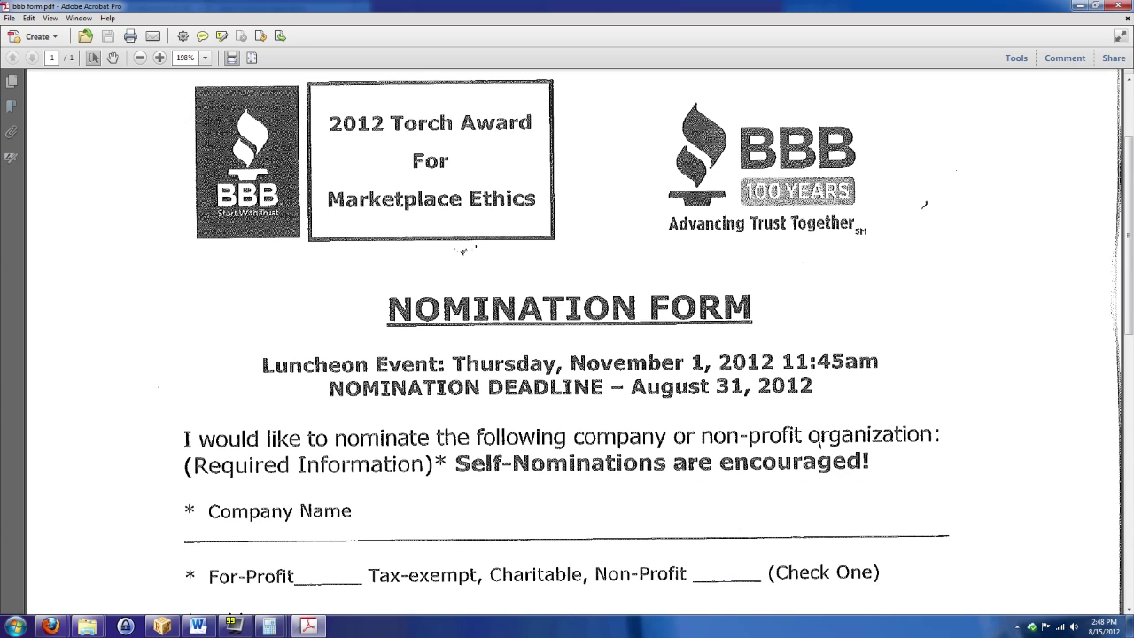
scroll(835, 581, "down", 3)
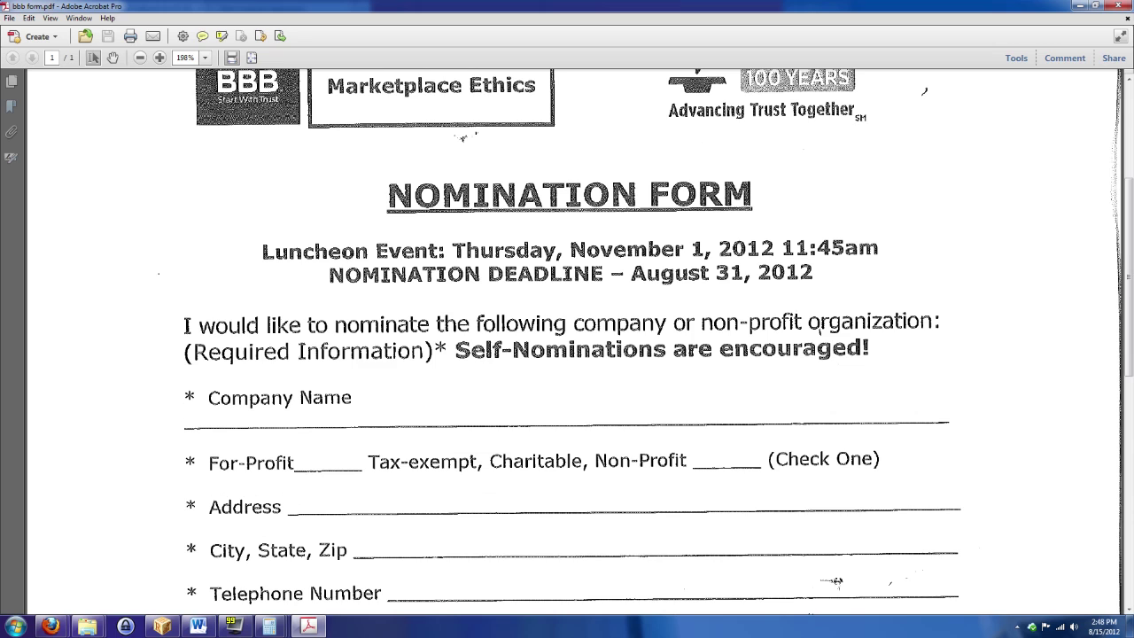
scroll(836, 581, "up", 2)
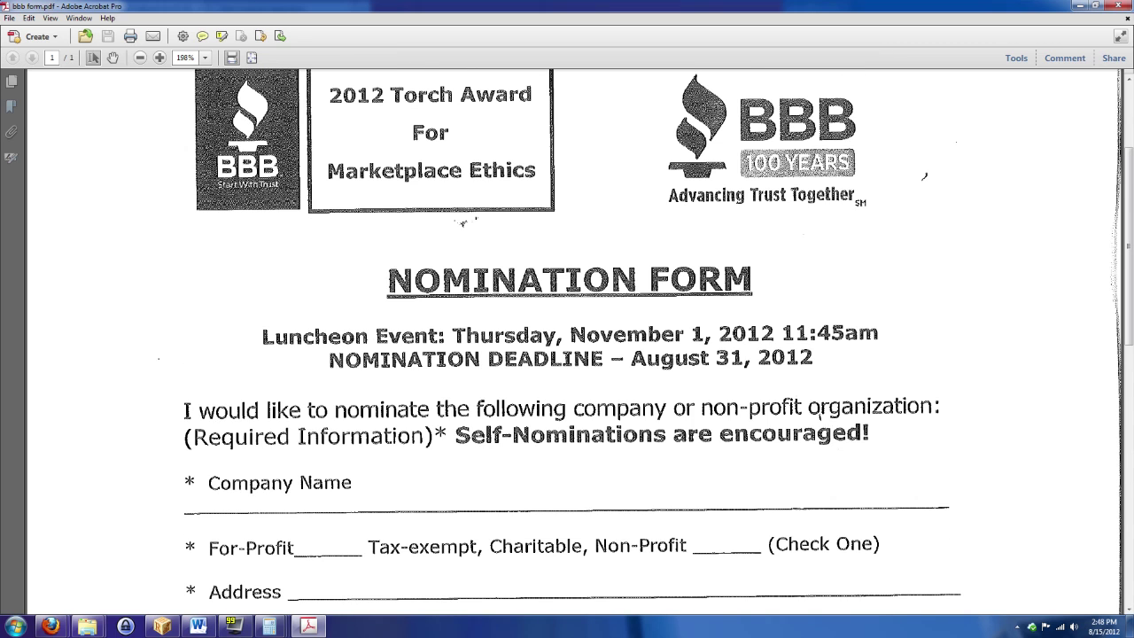
scroll(821, 417, "up", 1)
scroll(821, 443, "down", 1)
scroll(820, 412, "down", 10)
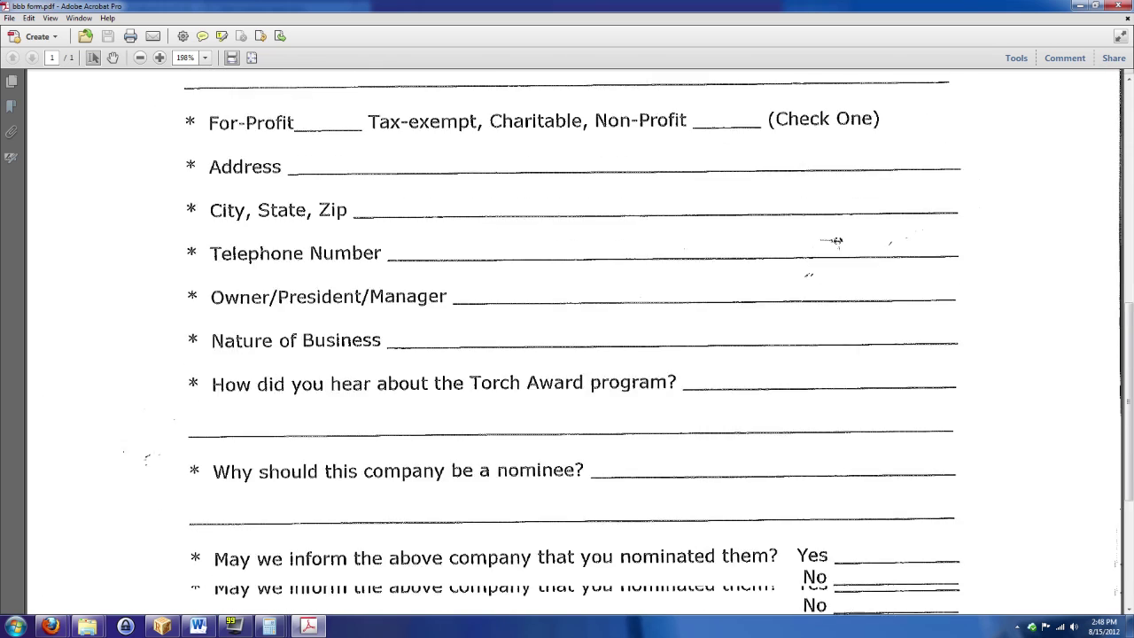
scroll(820, 412, "down", 8)
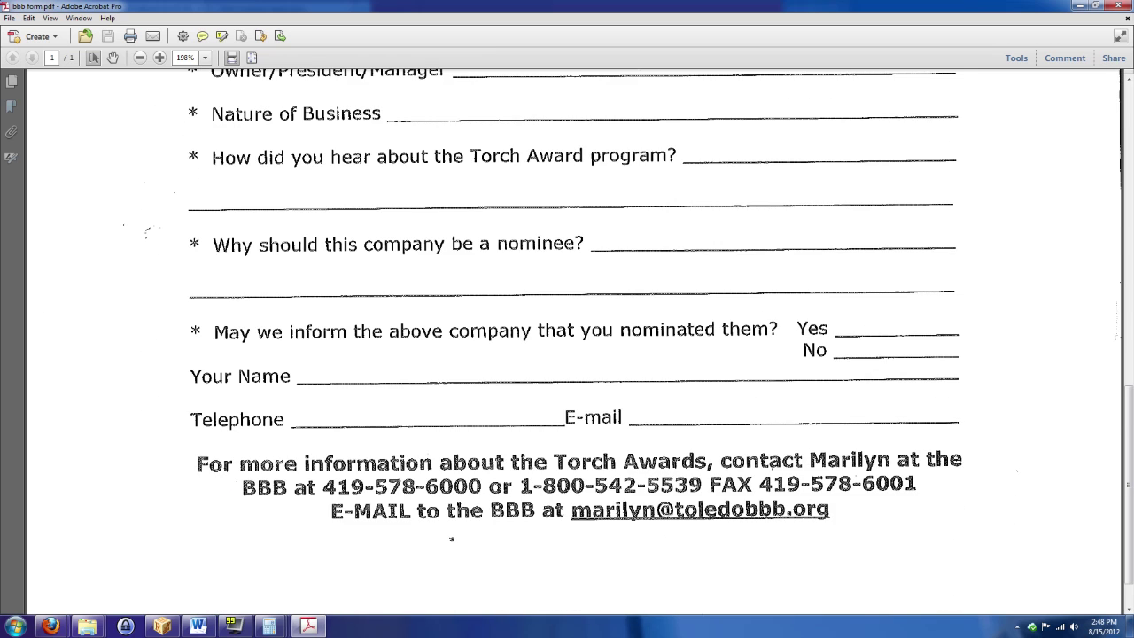
scroll(572, 327, "up", 2)
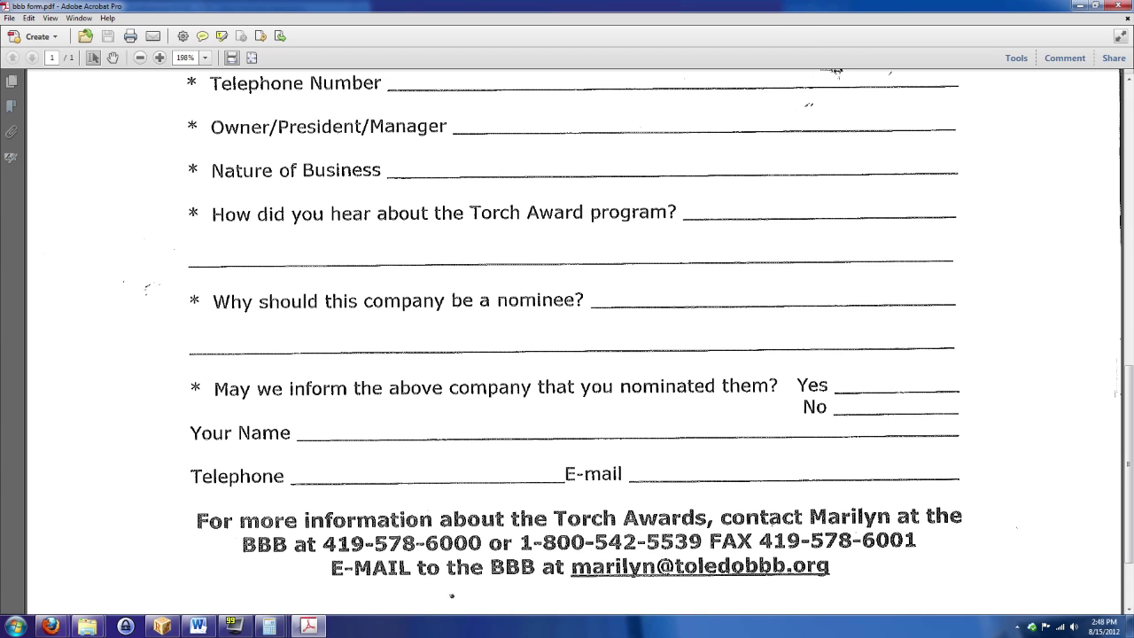
scroll(567, 343, "up", 10)
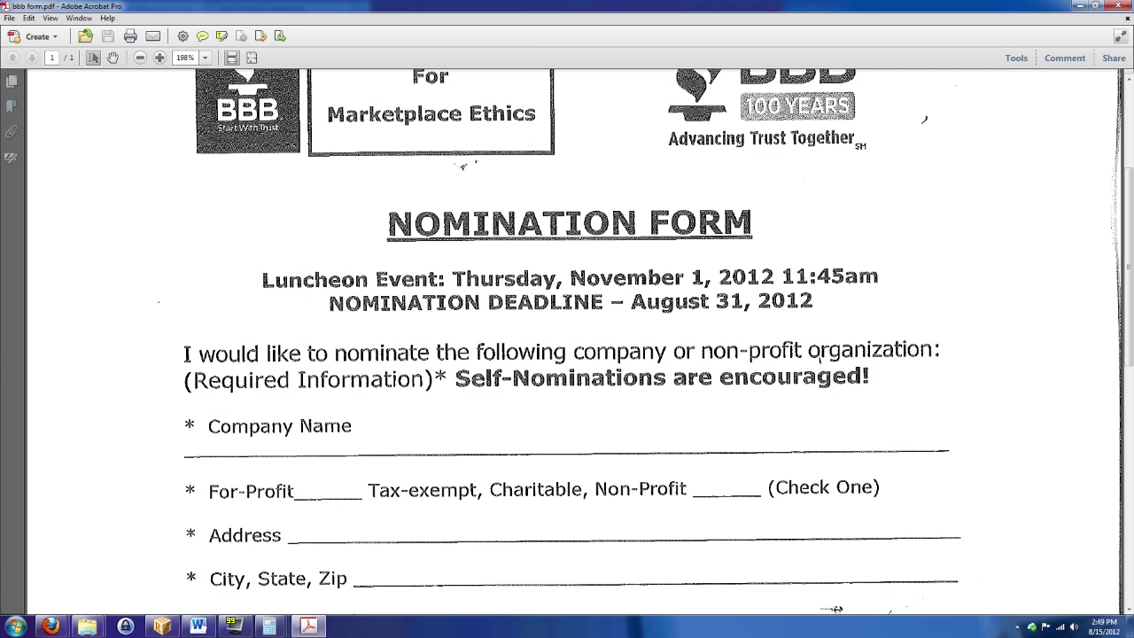
left_click(260, 460)
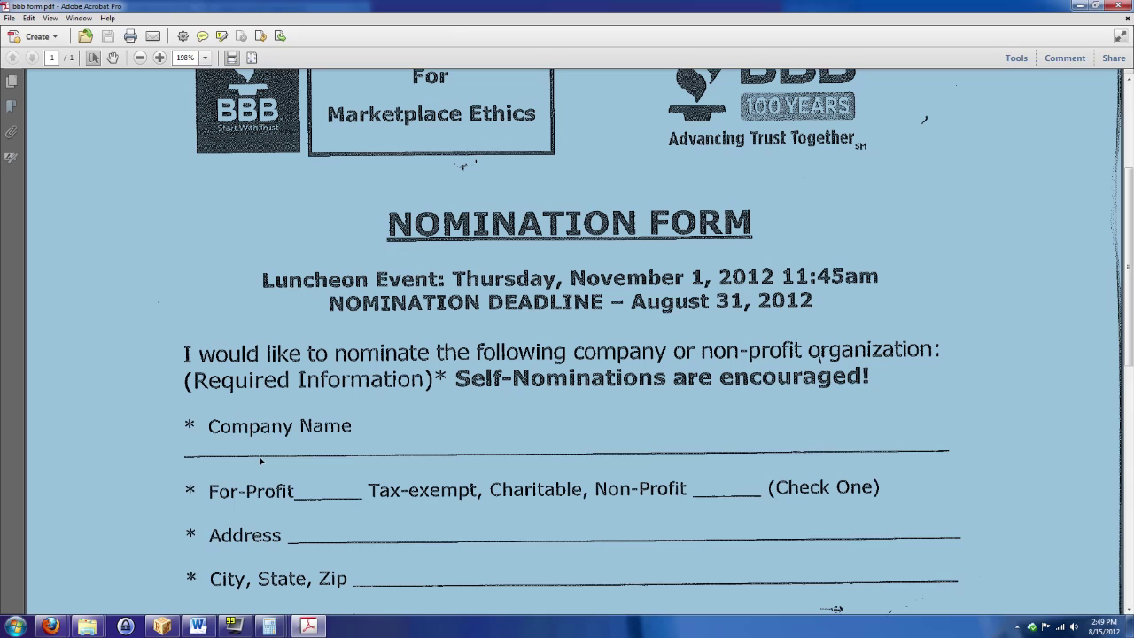
key("Escape")
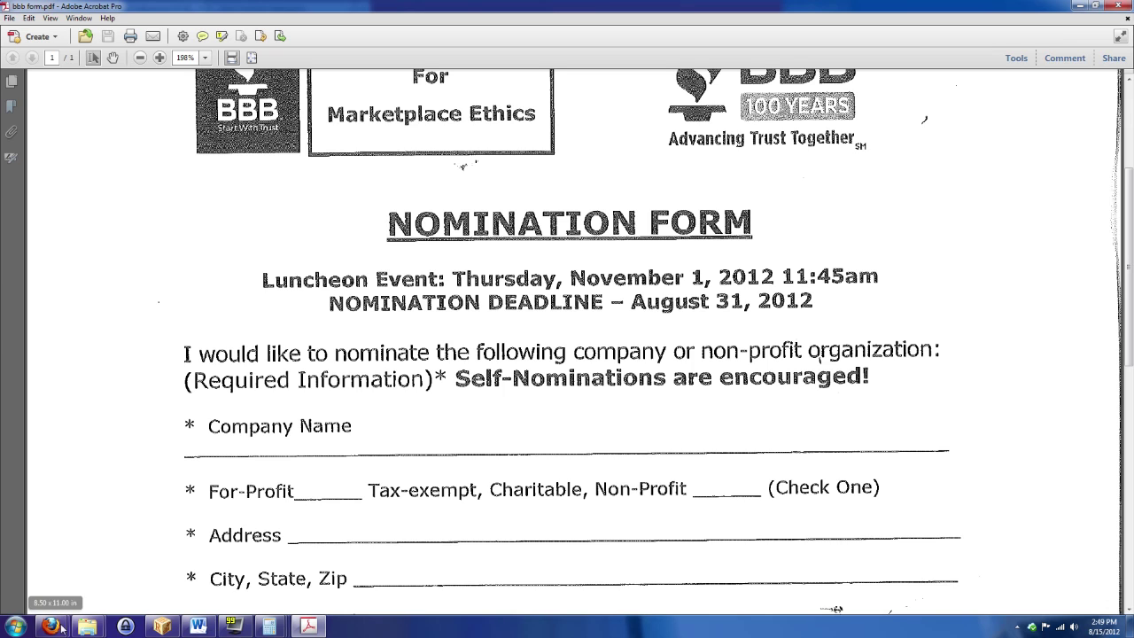
left_click(166, 627)
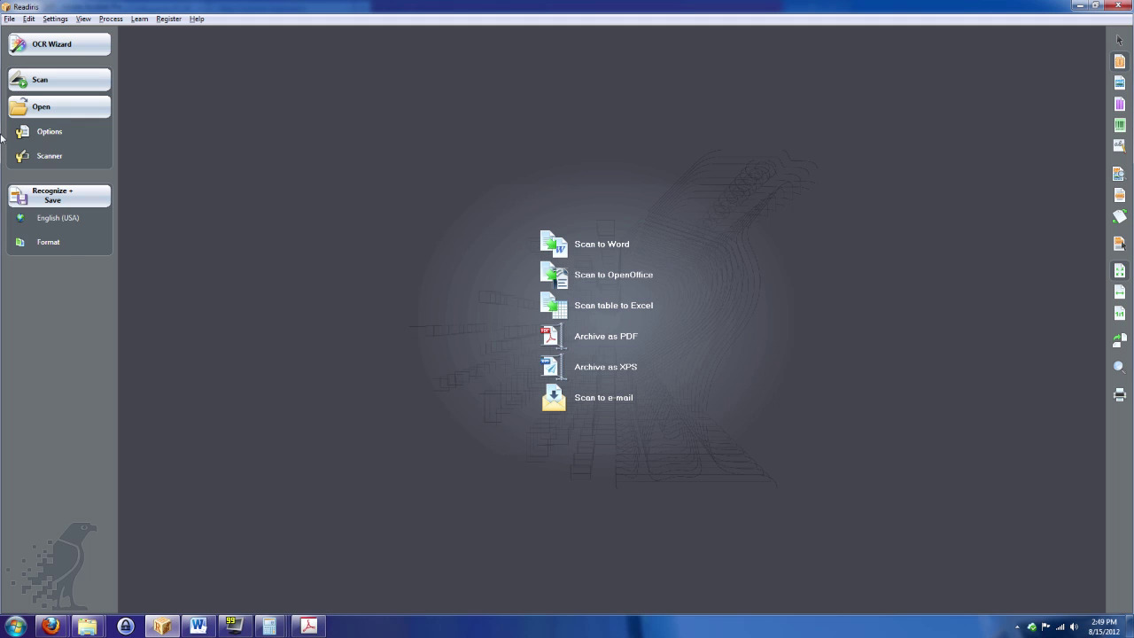
- Load the bbb form PDF from the source folder and convert it to a Word document saved as bbb form2
left_click(60, 113)
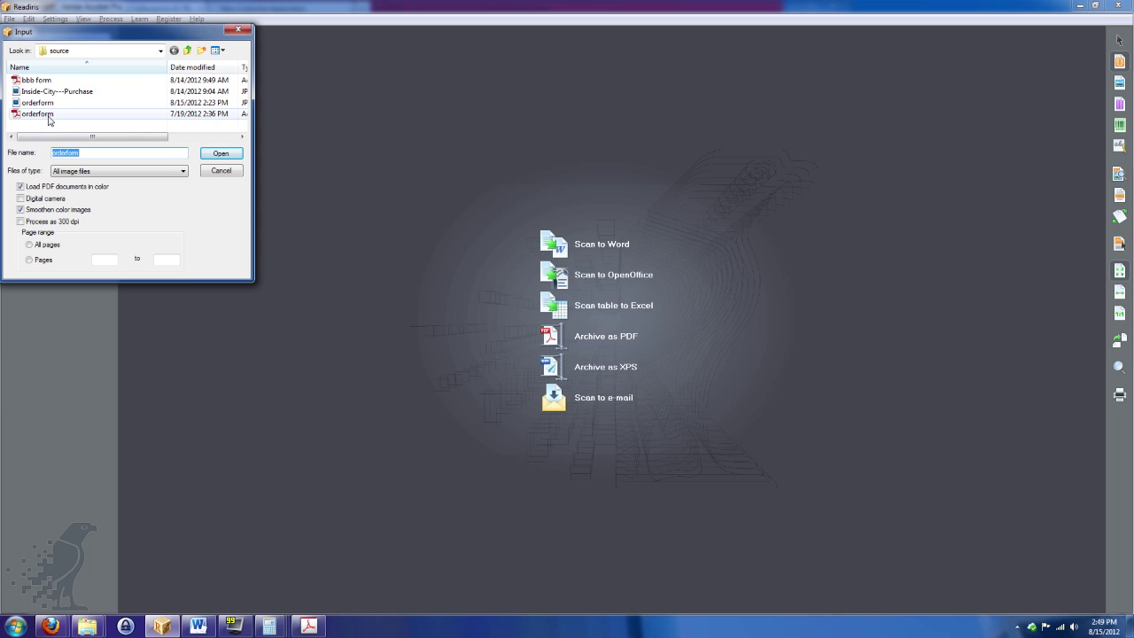
double_click(42, 80)
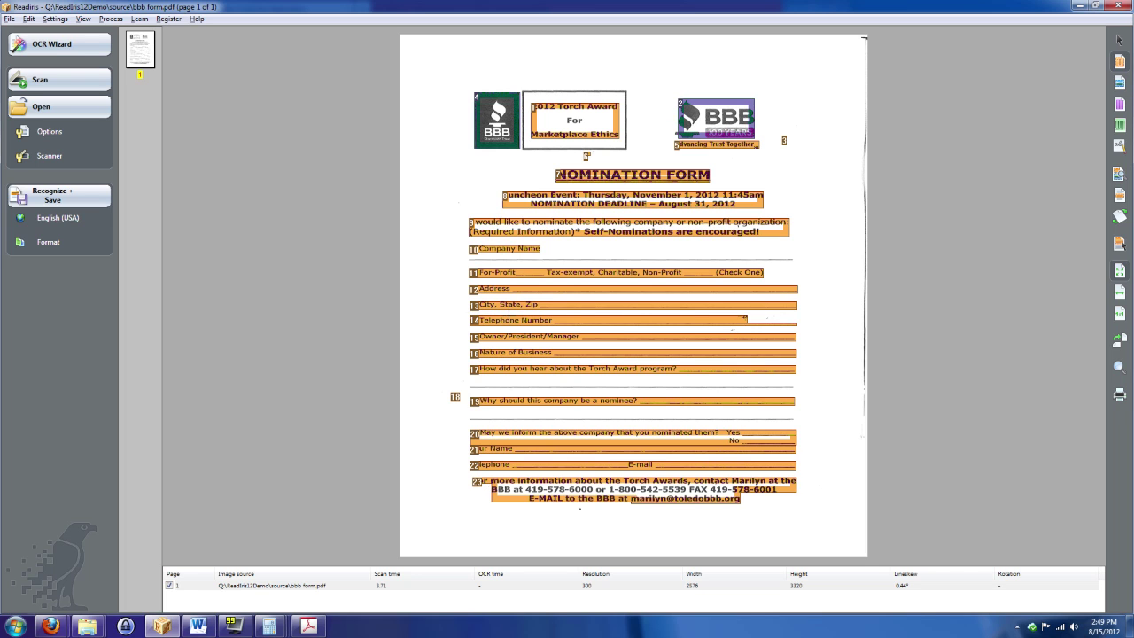
left_click(59, 202)
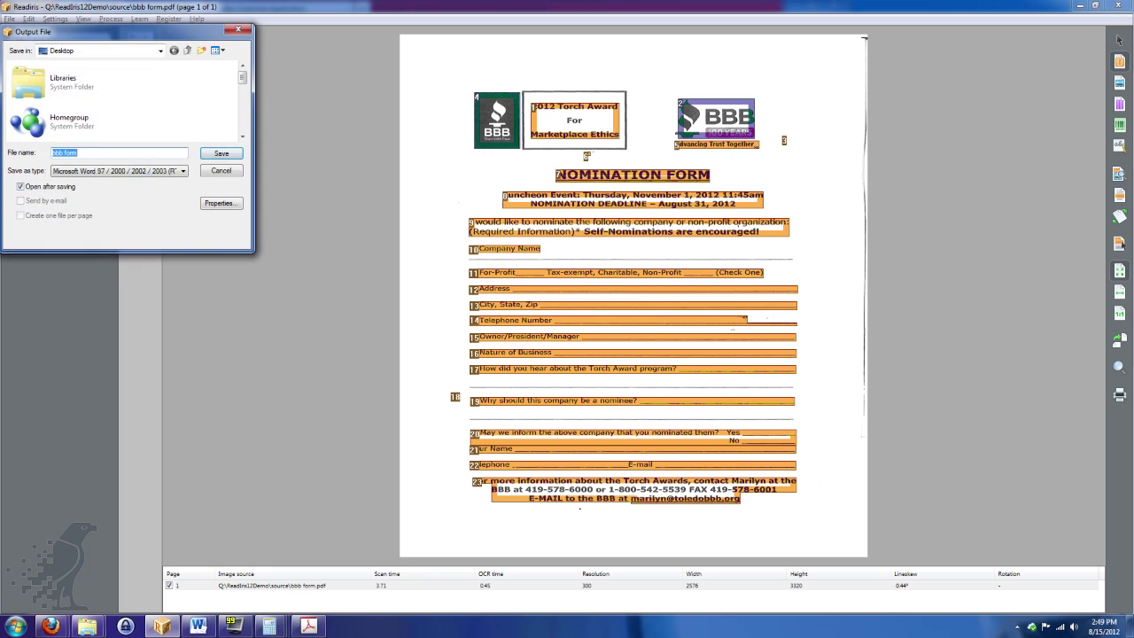
type("2")
left_click(204, 156)
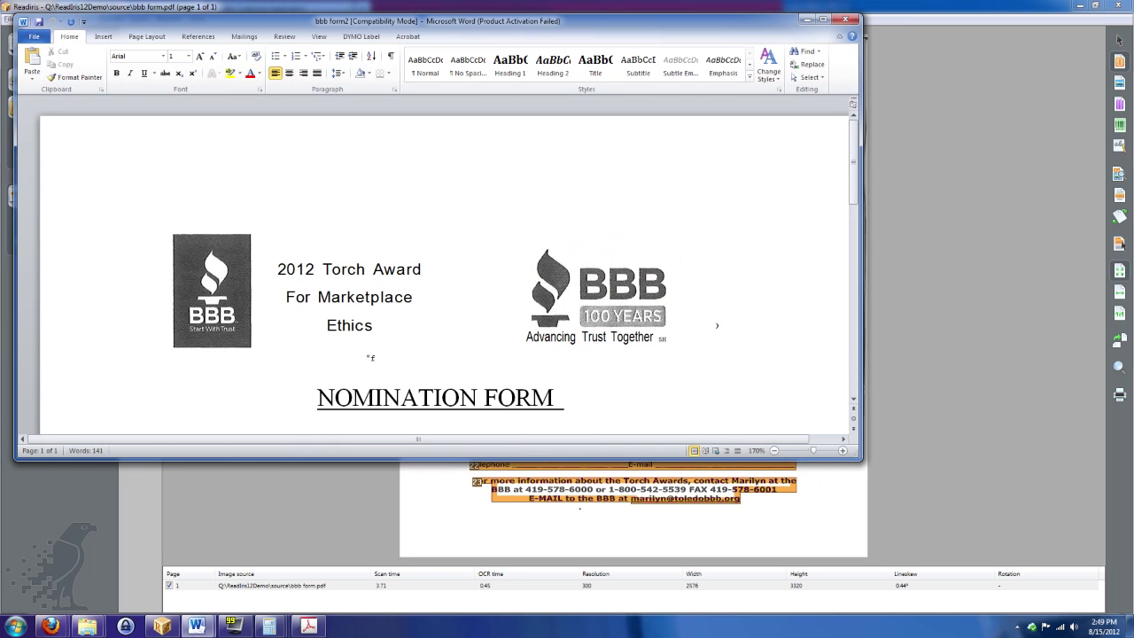
- Enter worldstart after Company Name in the converted nomination form and move to the Address line
scroll(443, 266, "down", 5)
scroll(434, 266, "down", 2)
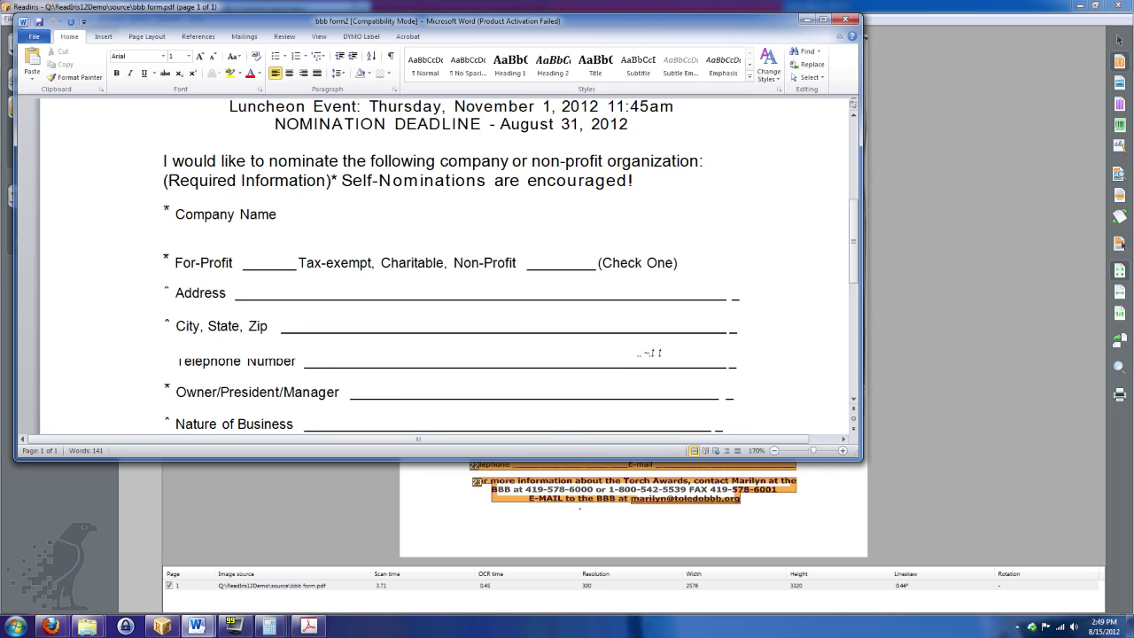
scroll(354, 281, "down", 1)
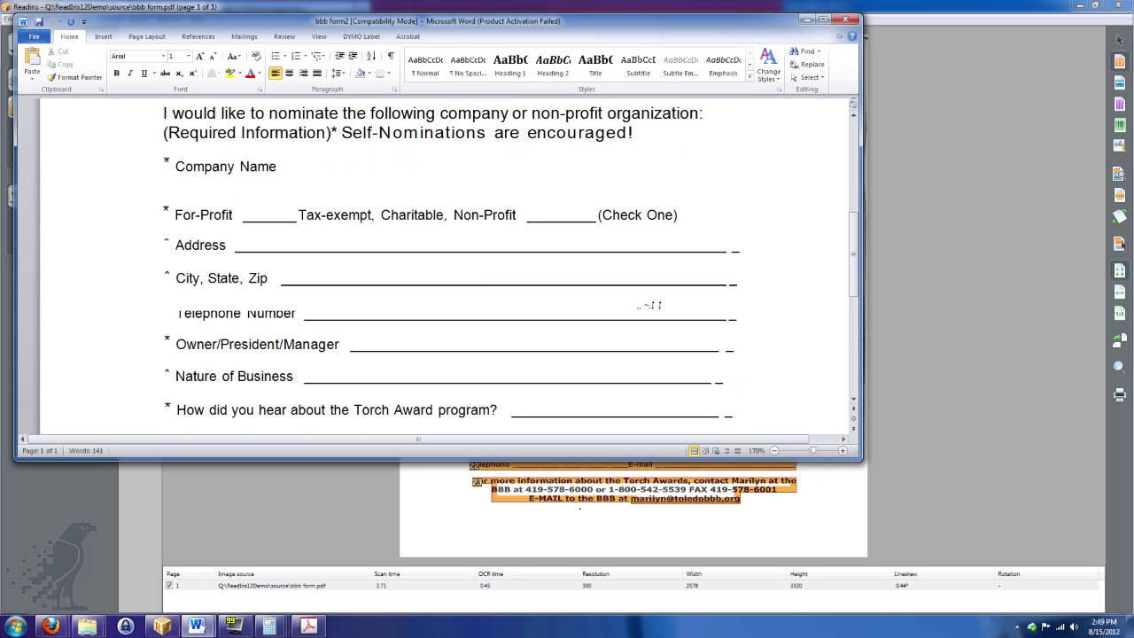
left_click(450, 166)
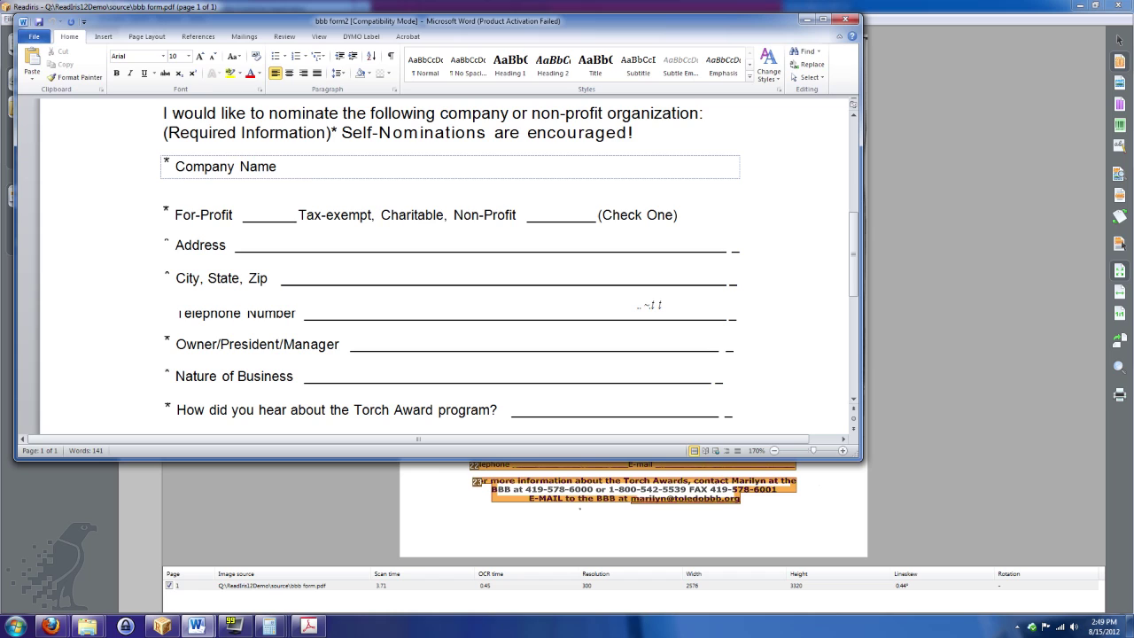
type("worldstart")
key("Down")
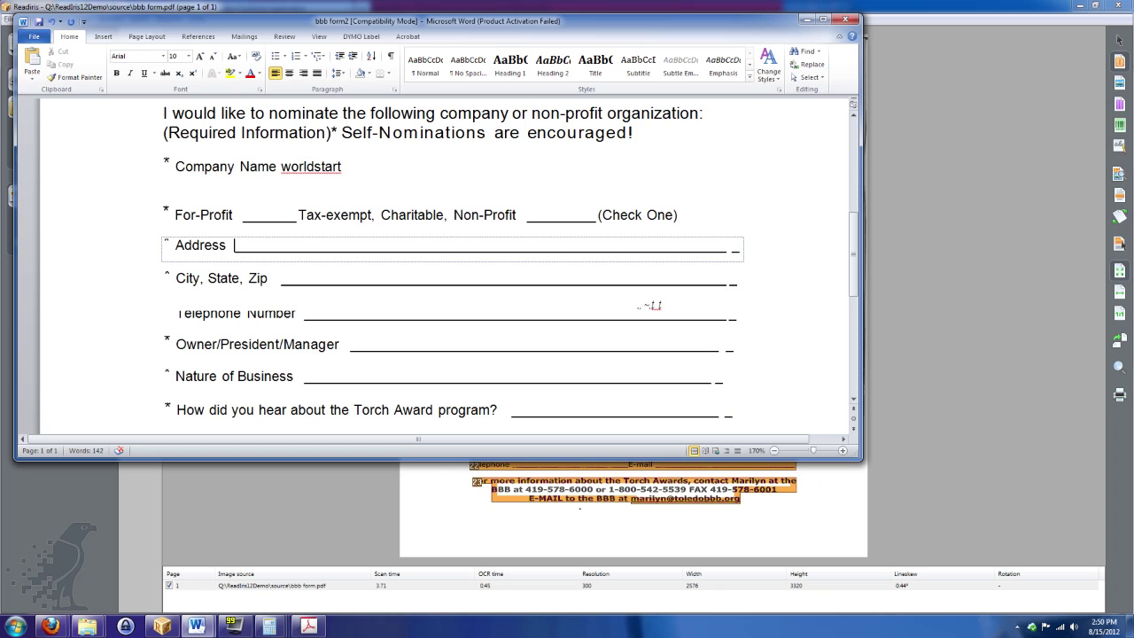
- Copy the word worldstart from the Company Name line
left_click(283, 166)
left_click_drag(280, 167, 344, 167)
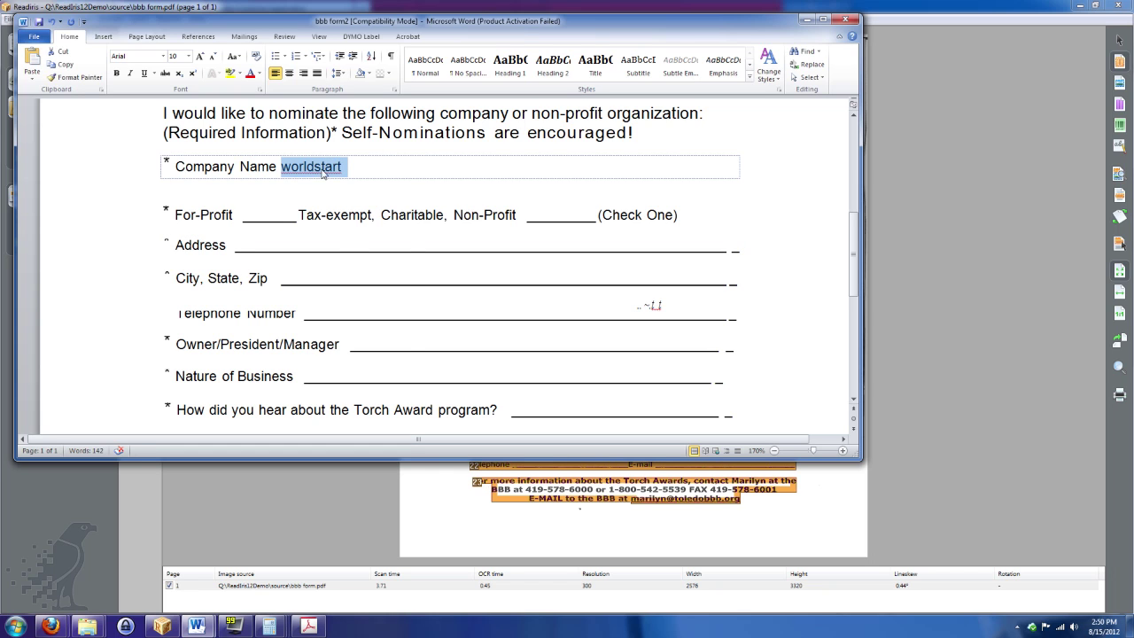
right_click(323, 169)
left_click(349, 189)
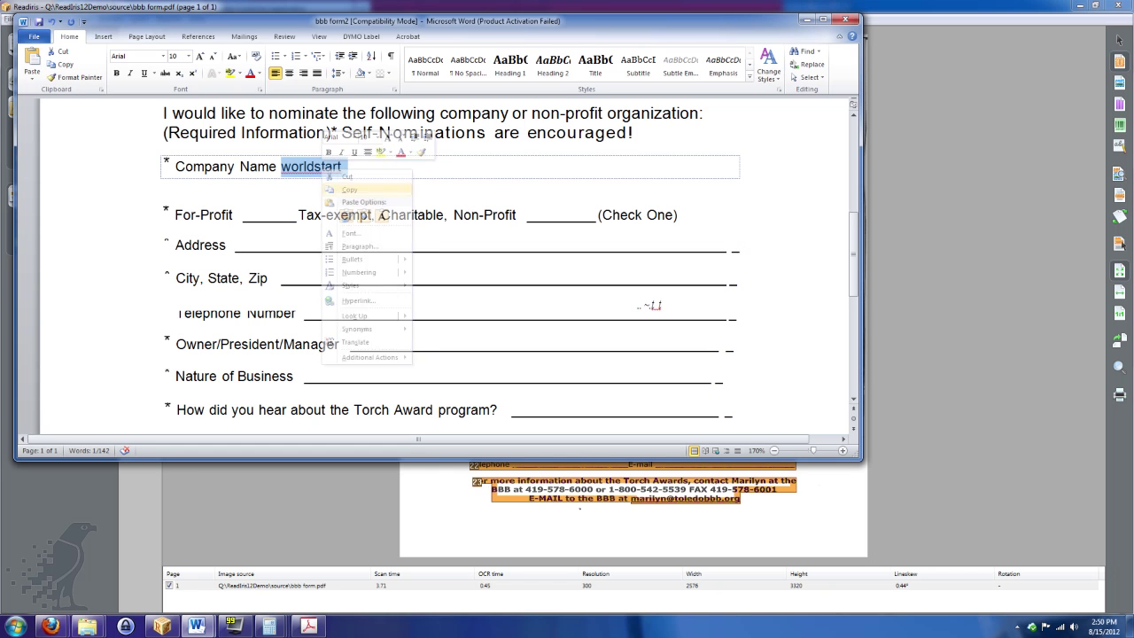
- Review the converted nomination form from its heading to the blank fields, and close the bbb form2 document
key("ctrl+Home")
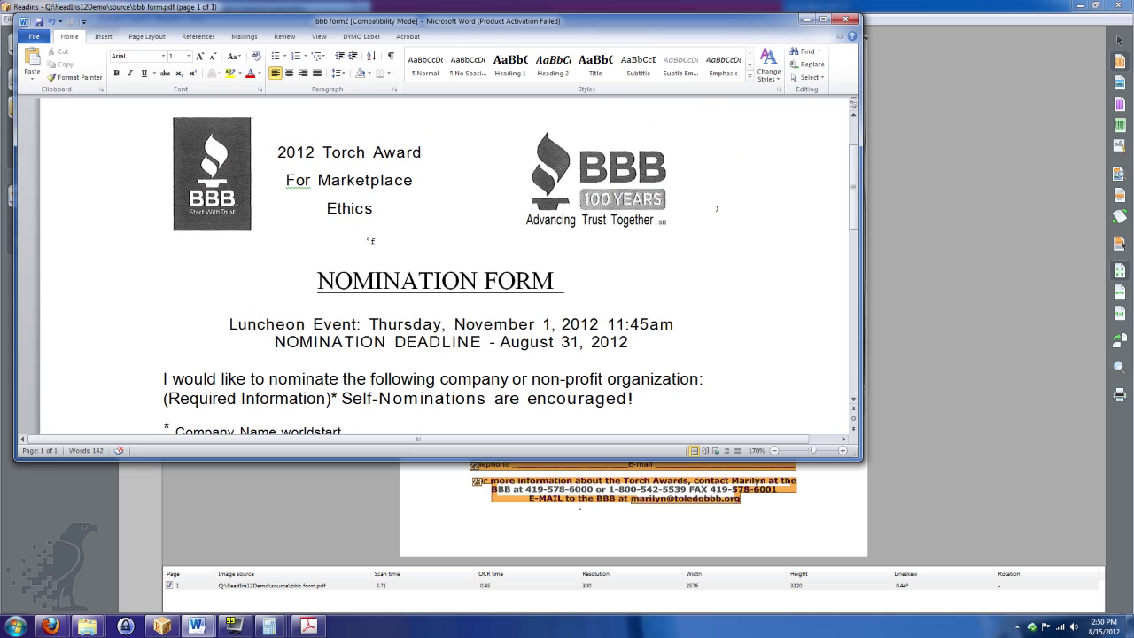
scroll(443, 266, "down", 4)
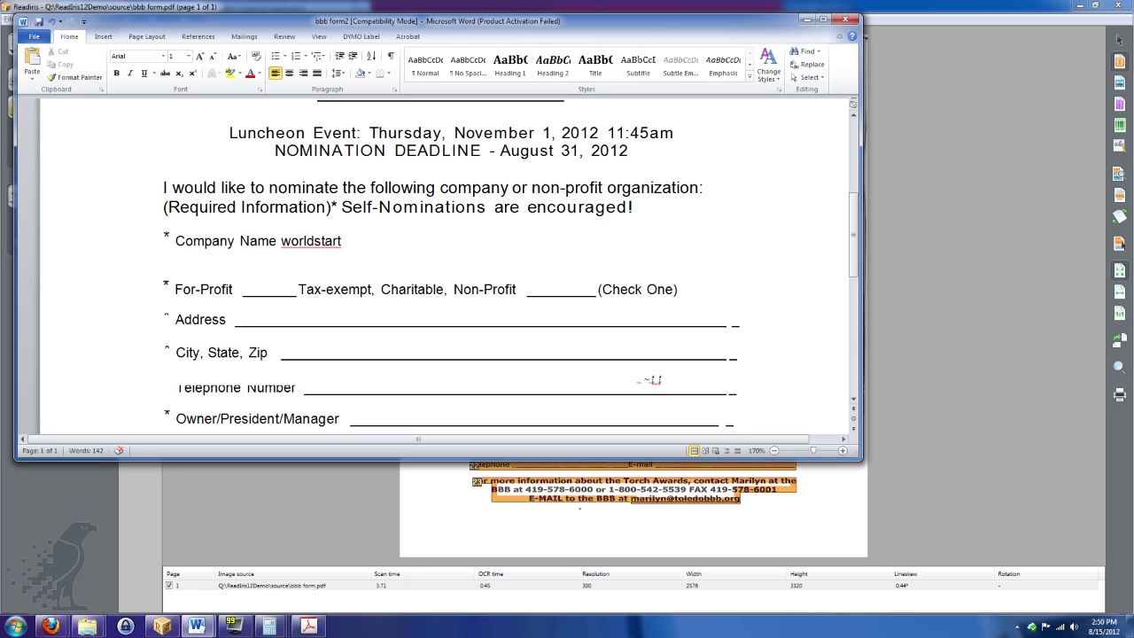
left_click(848, 20)
left_click(580, 327)
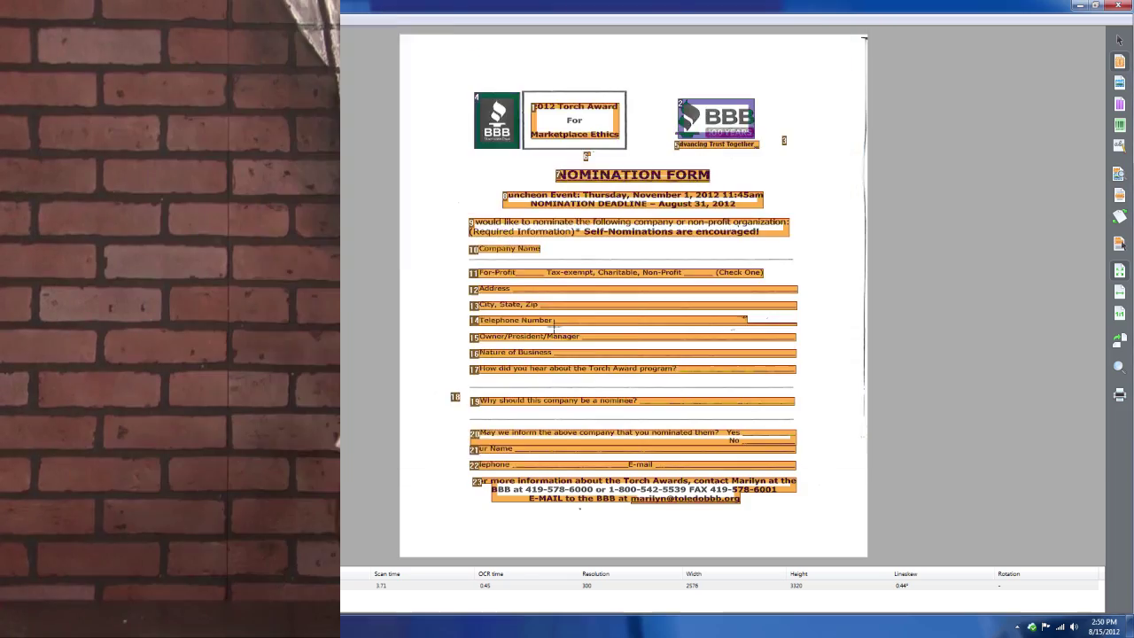